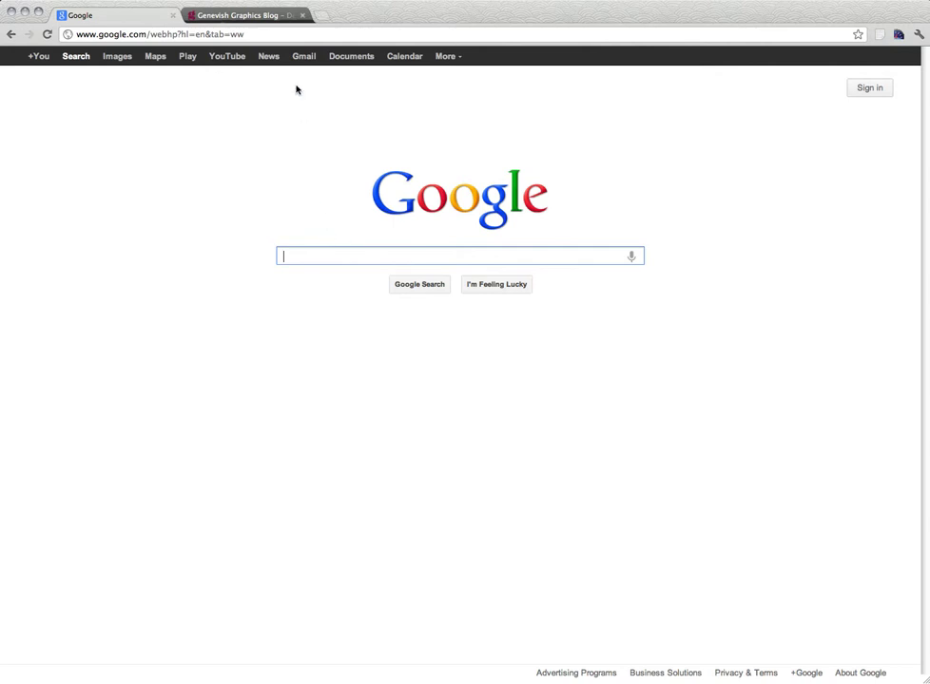
click(308, 37)
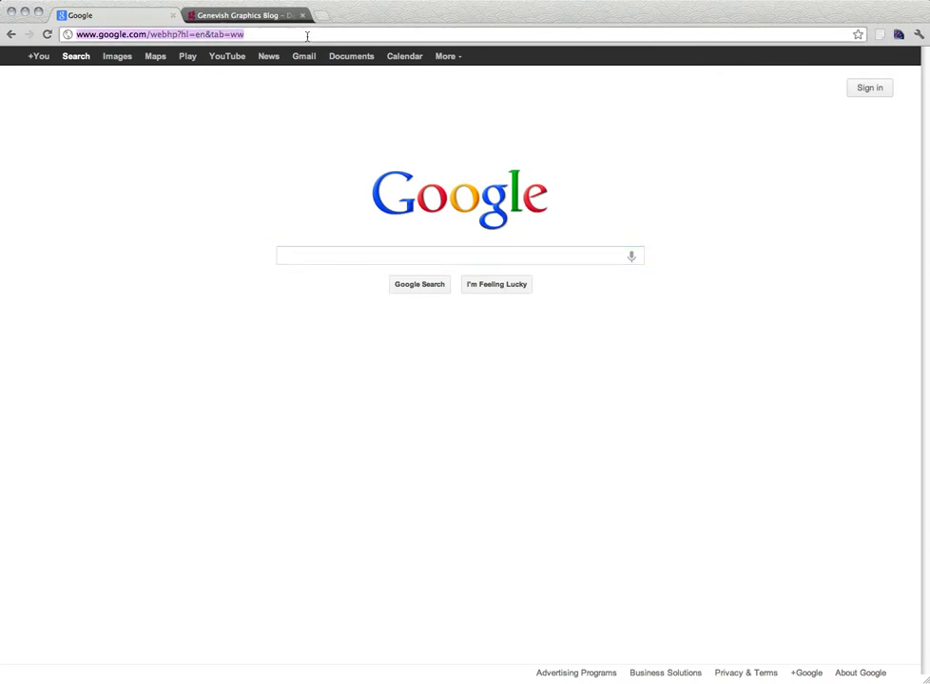
text(http://www.genevish-graphics.com/blog/wp-admin)
key(Return)
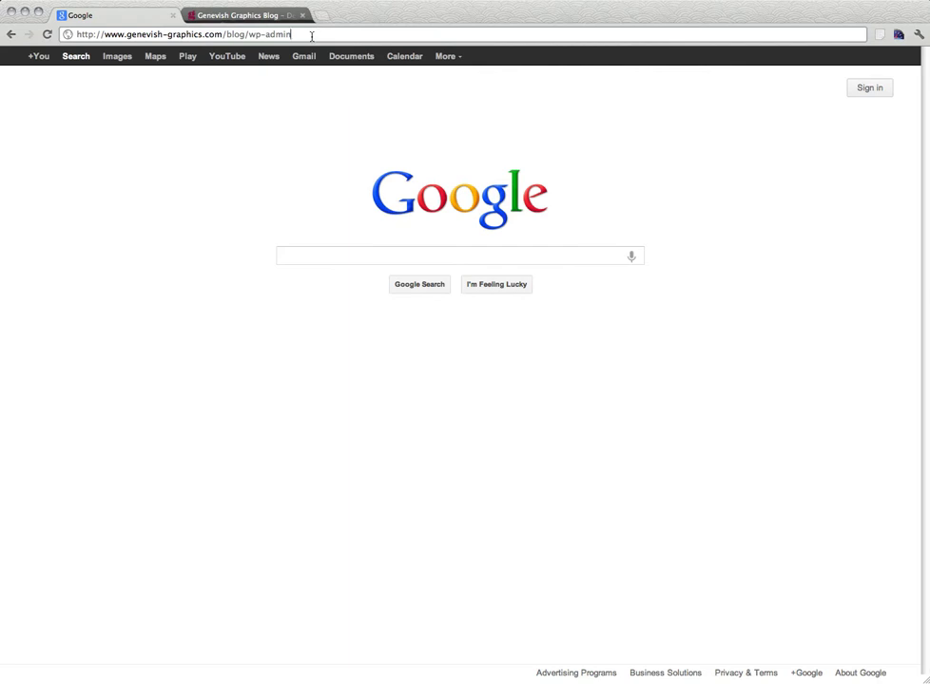
key(Return)
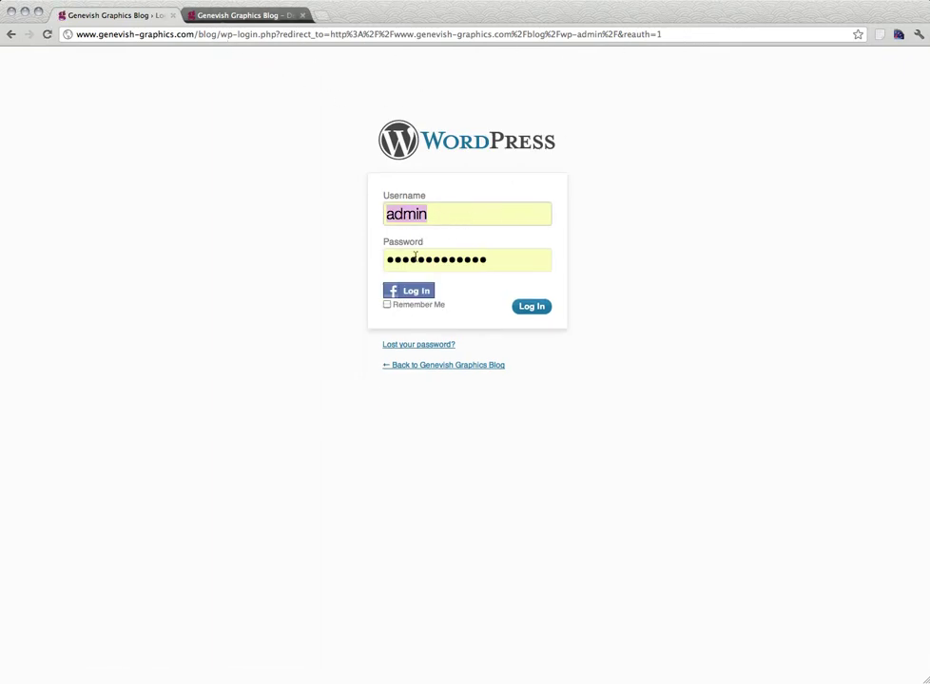
click(534, 306)
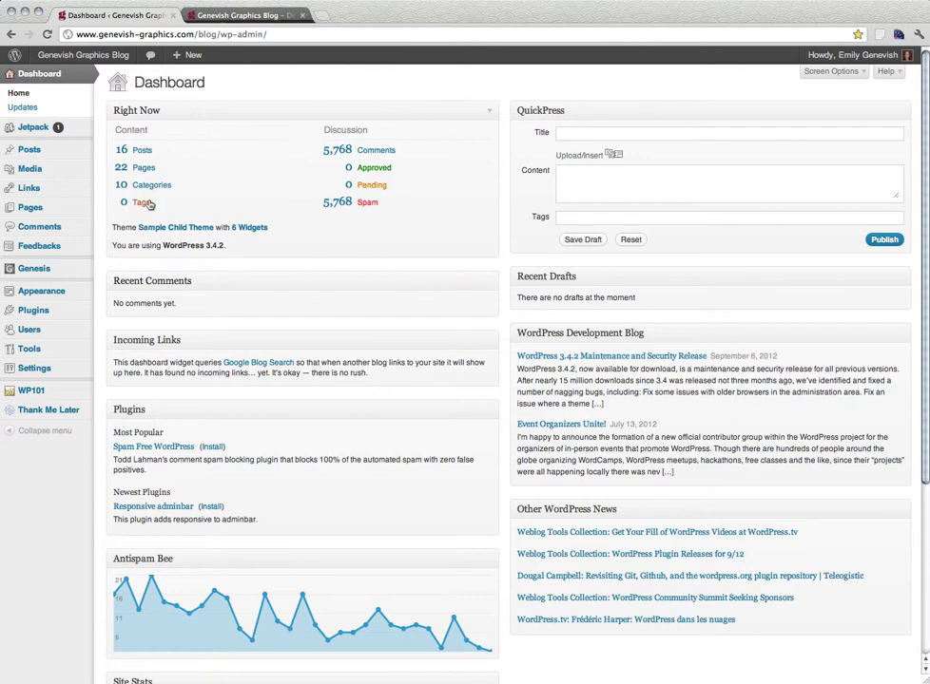
Look over the dashboard, then open the Friends of Genevish Graphics page for editing from the list of pages.
scroll(347, 353, down, 5)
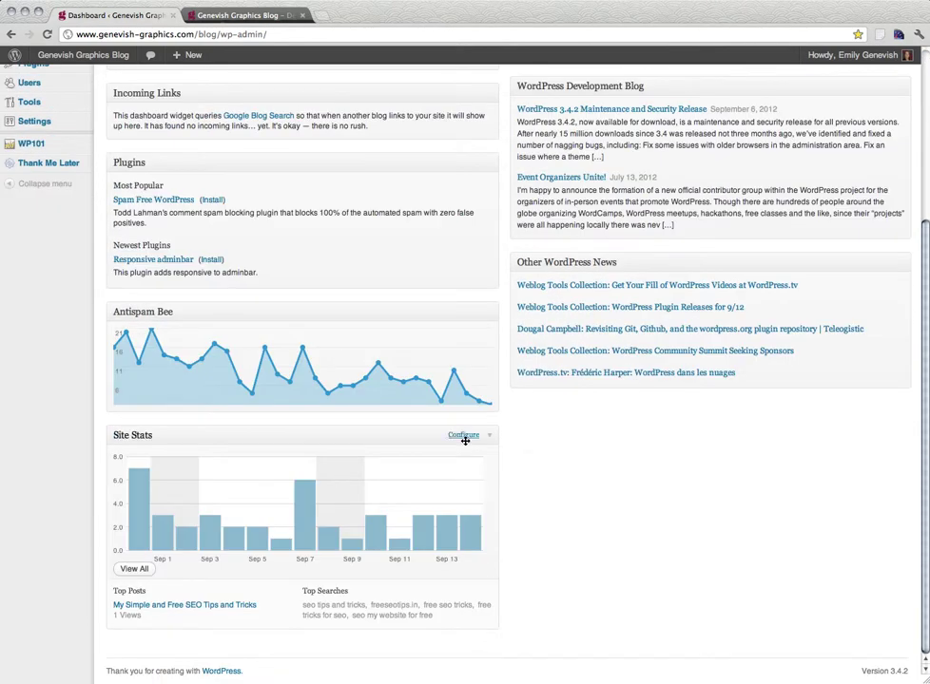
scroll(546, 455, up, 5)
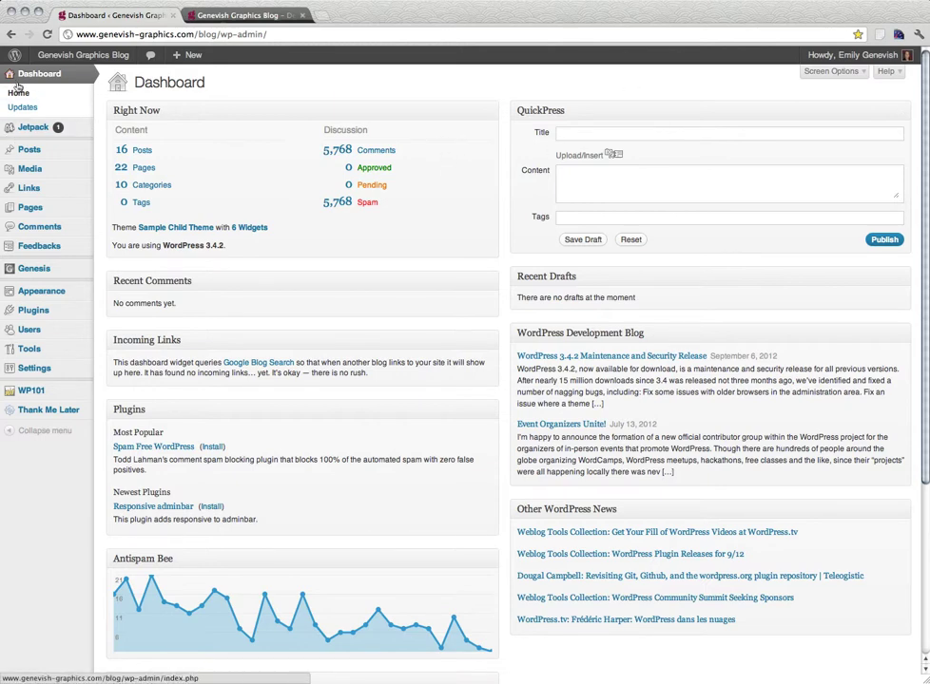
mouse_move(23, 175)
mouse_move(24, 210)
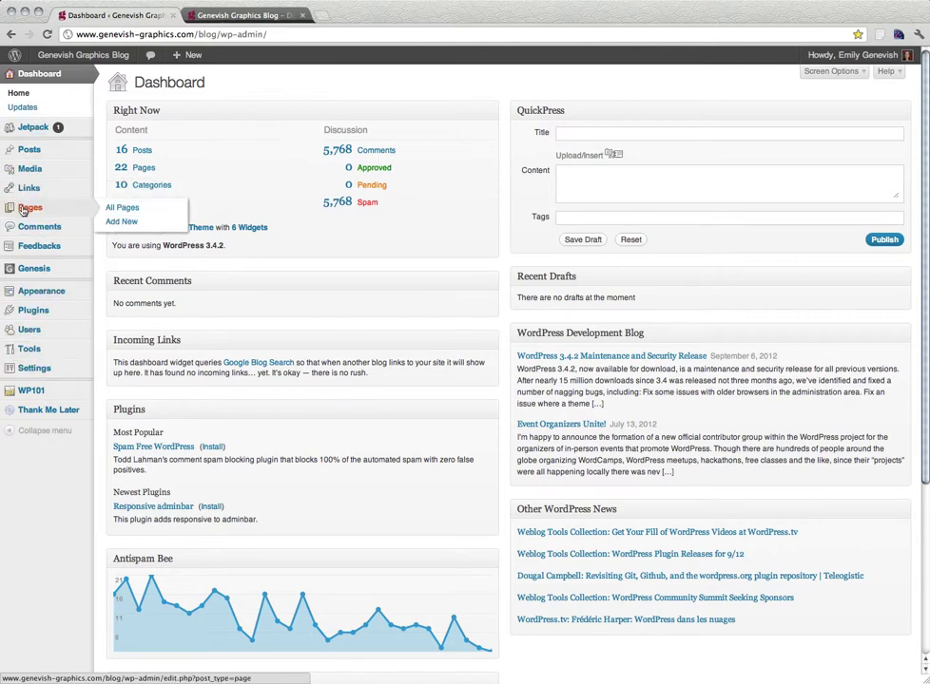
click(24, 210)
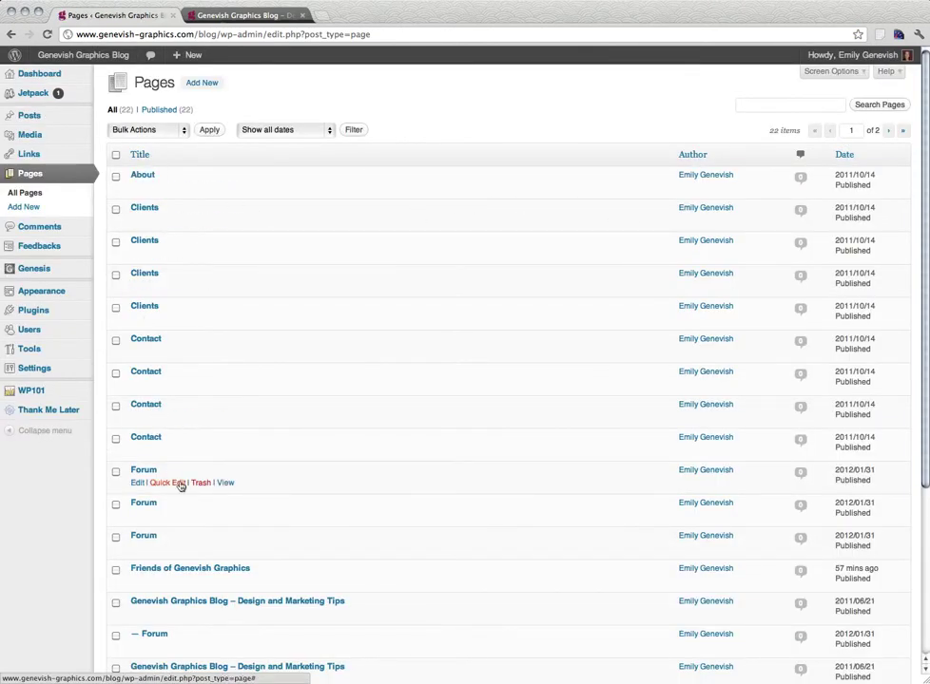
scroll(182, 470, down, 2)
click(137, 555)
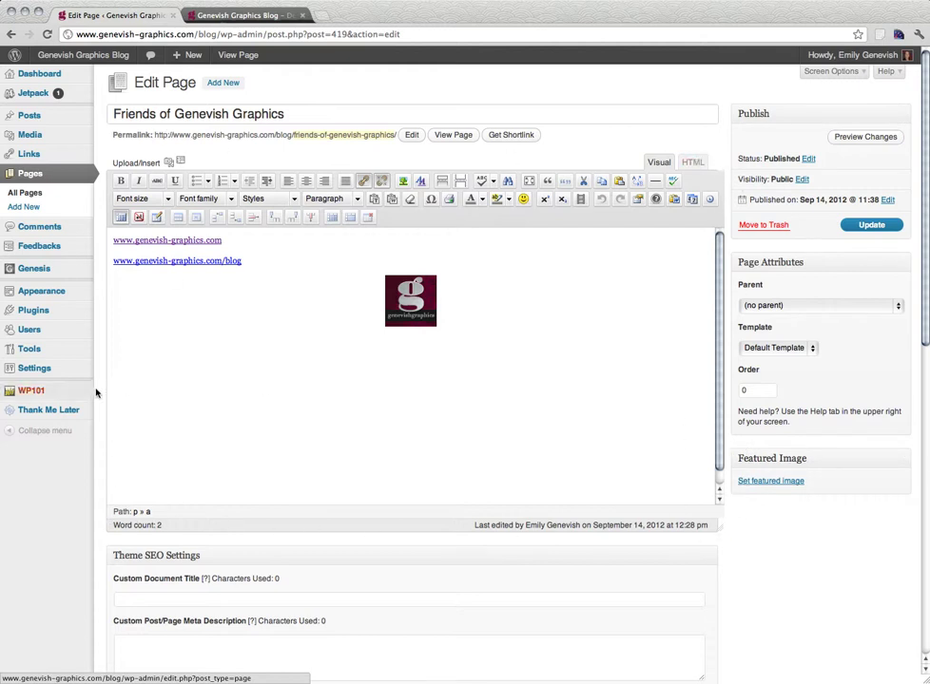
Examine the page's title, its parent choices, and its SEO, layout and sharing settings.
drag(305, 113, 57, 93)
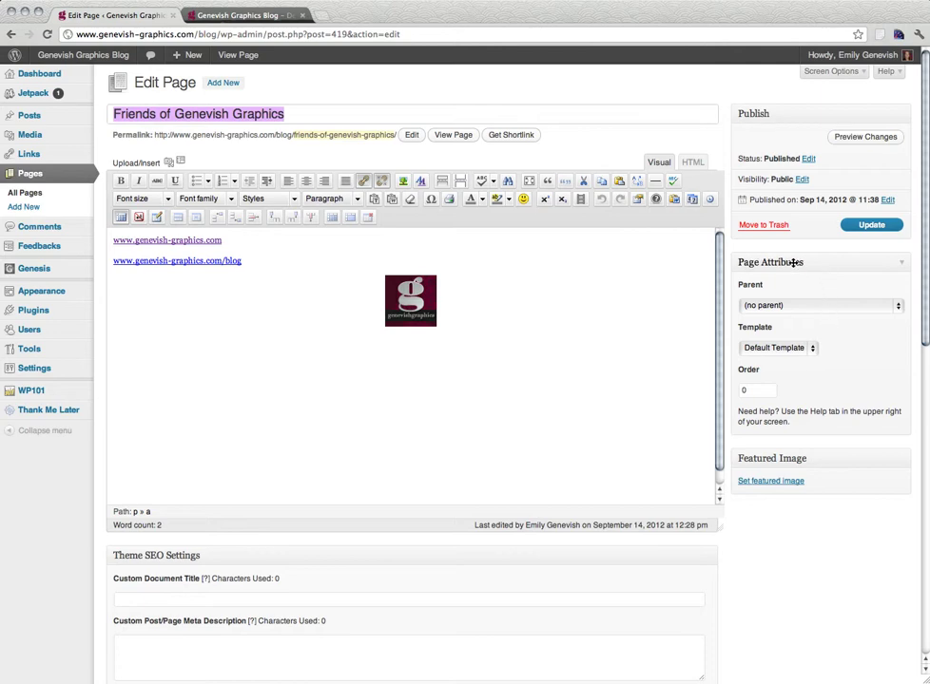
click(900, 310)
click(880, 305)
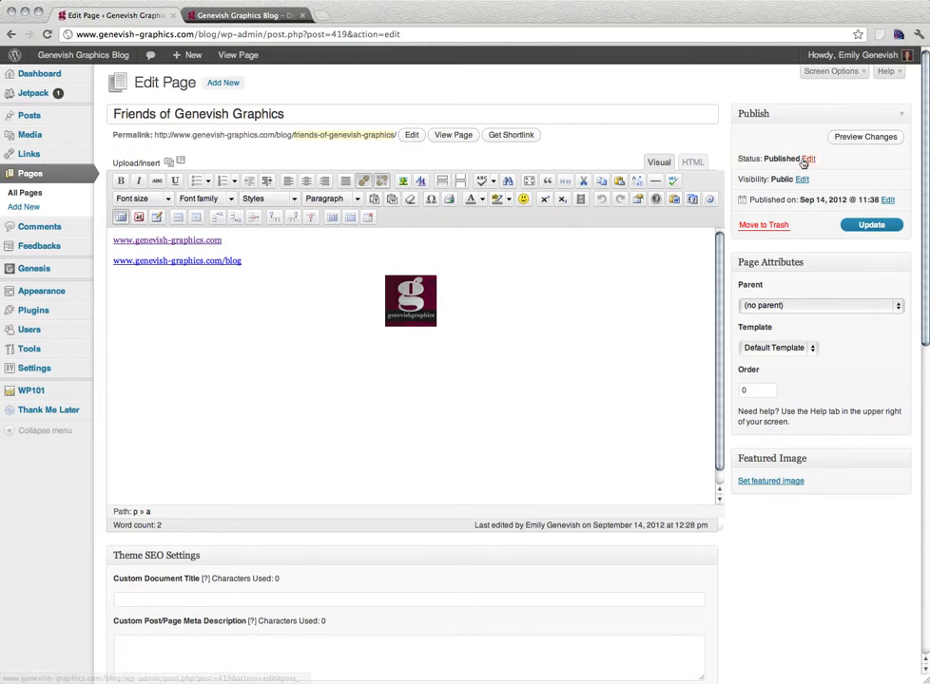
scroll(538, 230, down, 5)
scroll(538, 230, down, 8)
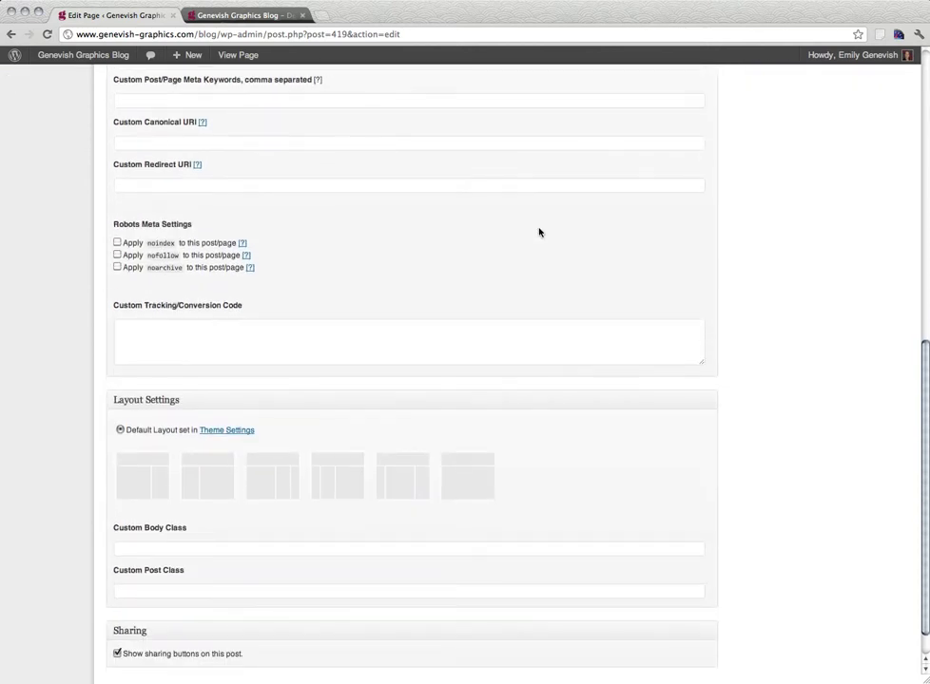
scroll(542, 233, up, 7)
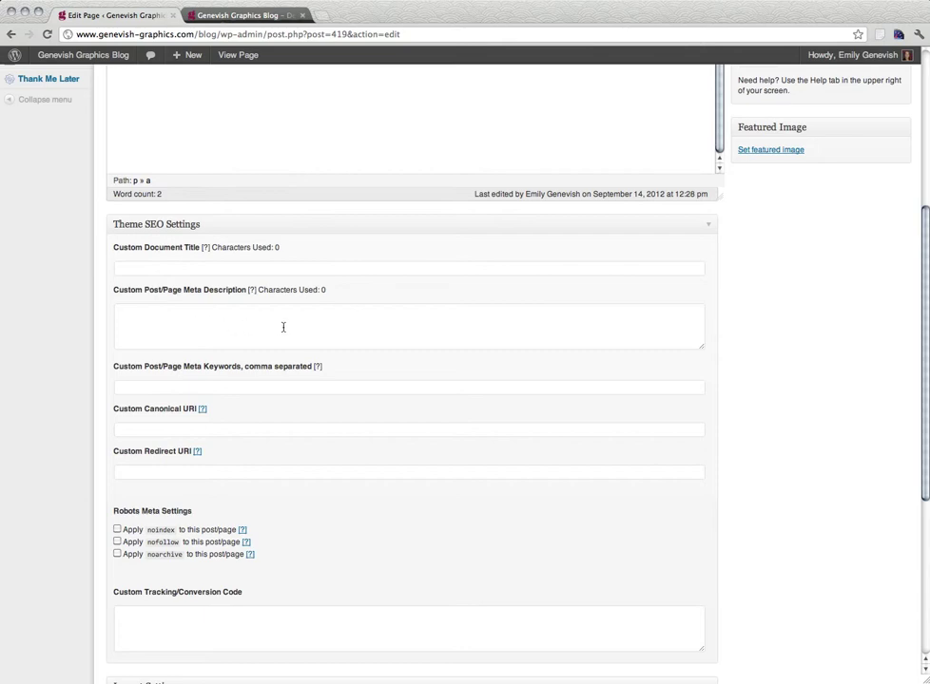
scroll(284, 328, down, 3)
scroll(284, 328, up, 10)
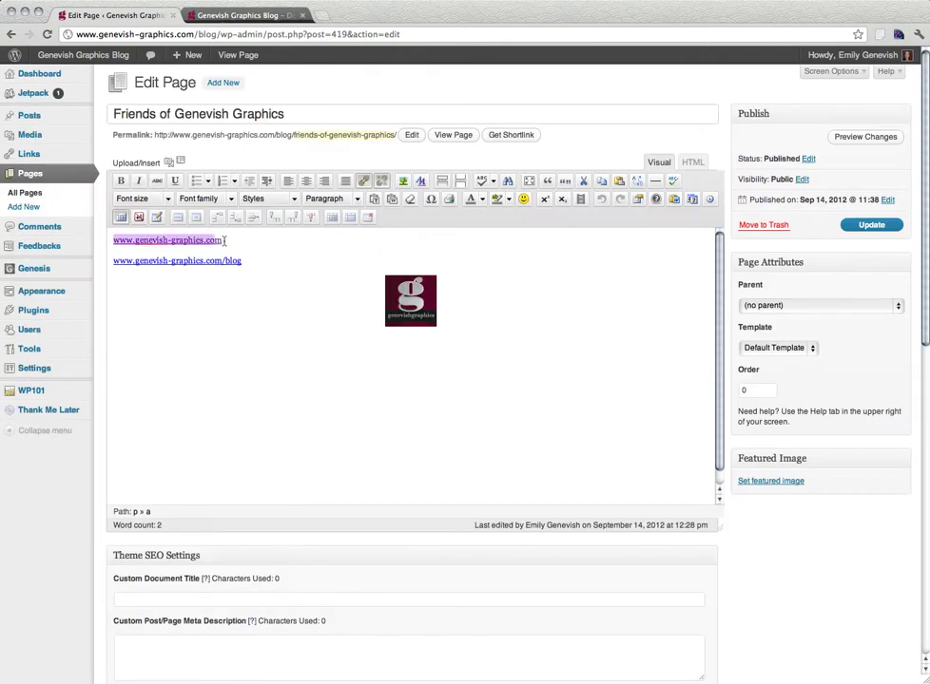
drag(223, 241, 114, 241)
drag(243, 260, 96, 270)
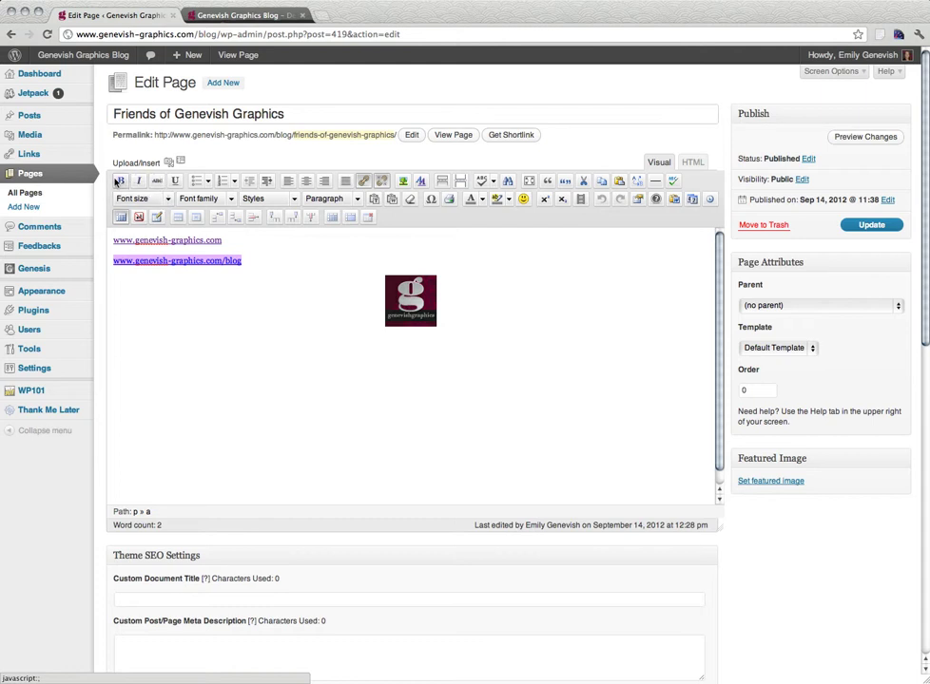
click(364, 183)
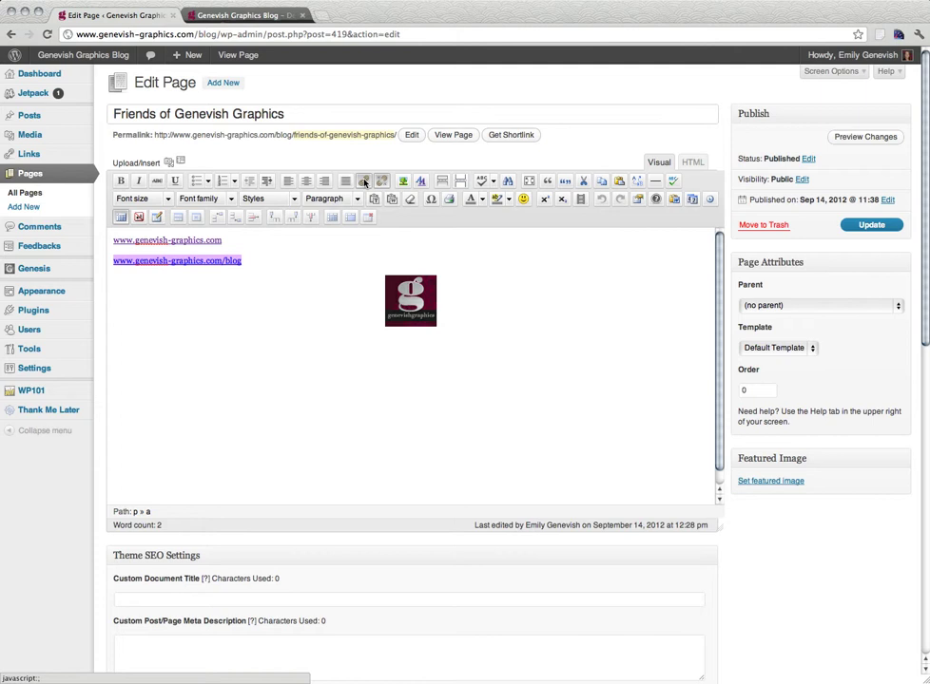
click(482, 200)
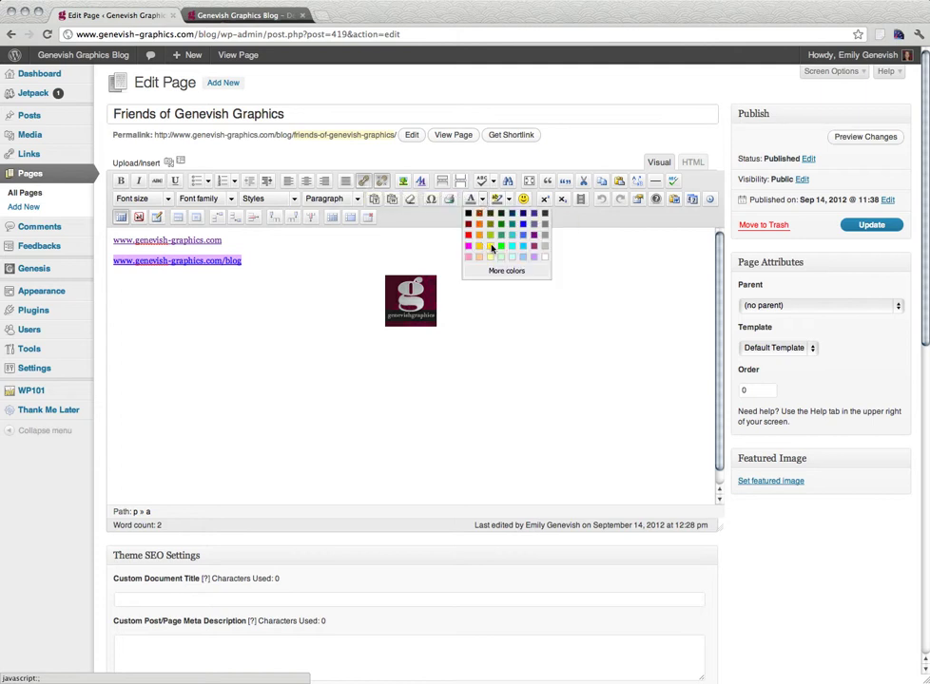
click(499, 246)
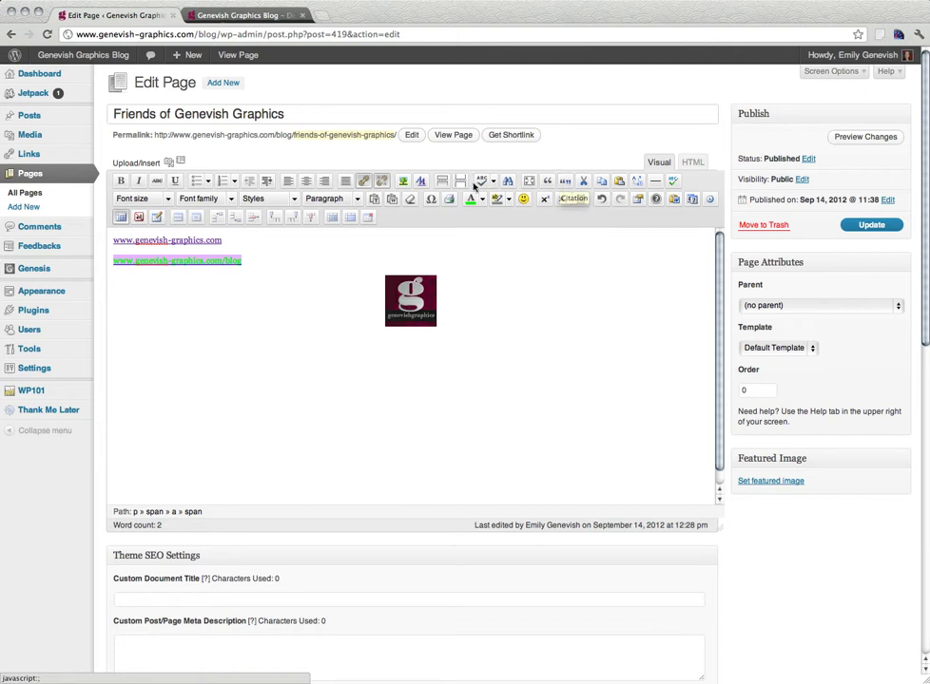
click(198, 242)
drag(239, 241, 113, 242)
click(205, 245)
drag(205, 243, 247, 244)
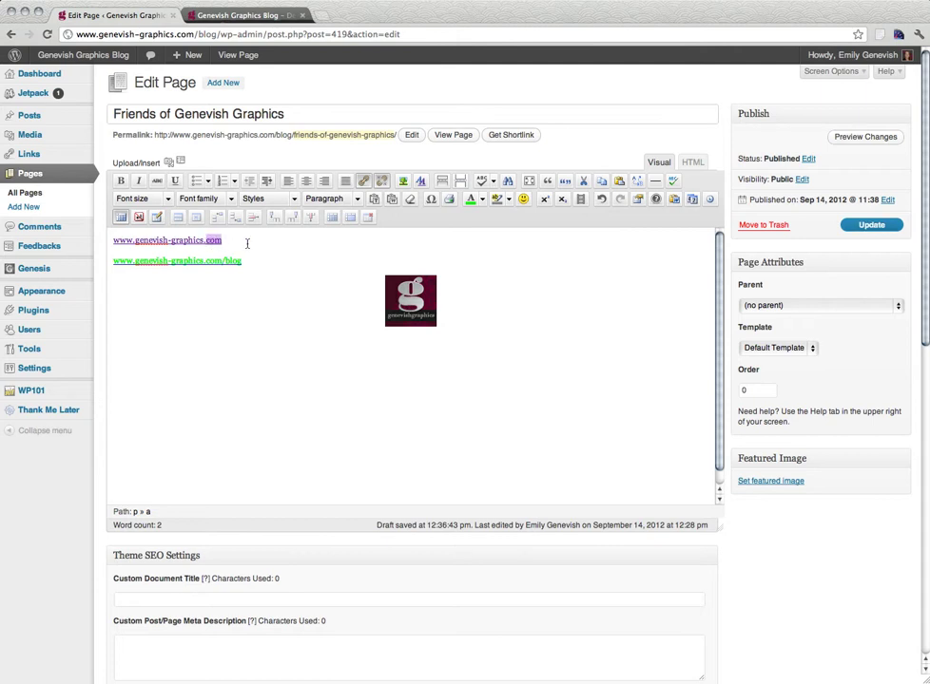
text(net)
drag(219, 241, 115, 244)
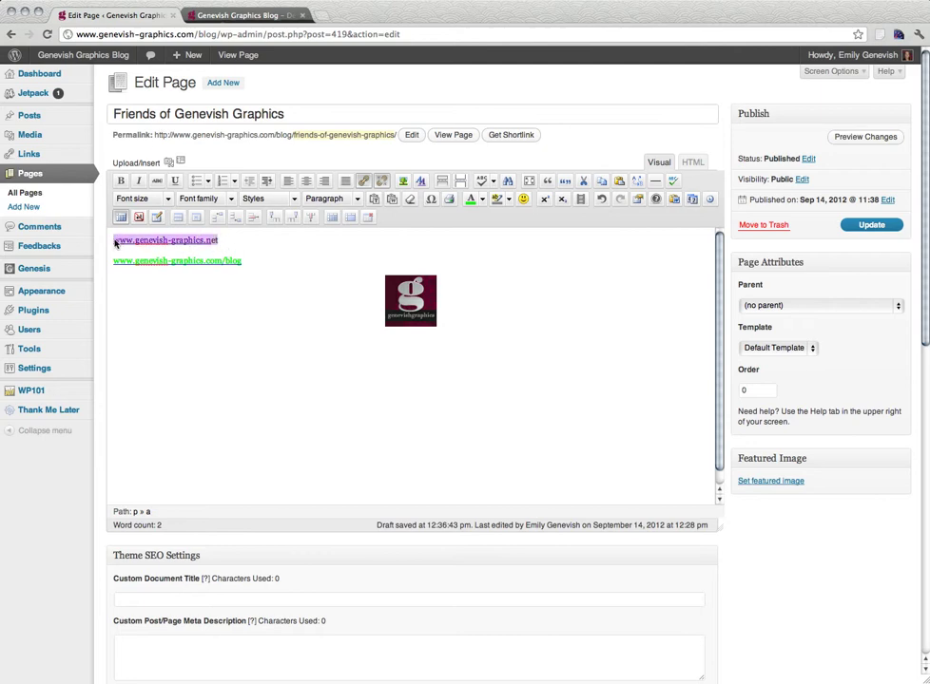
click(362, 182)
click(423, 338)
click(475, 354)
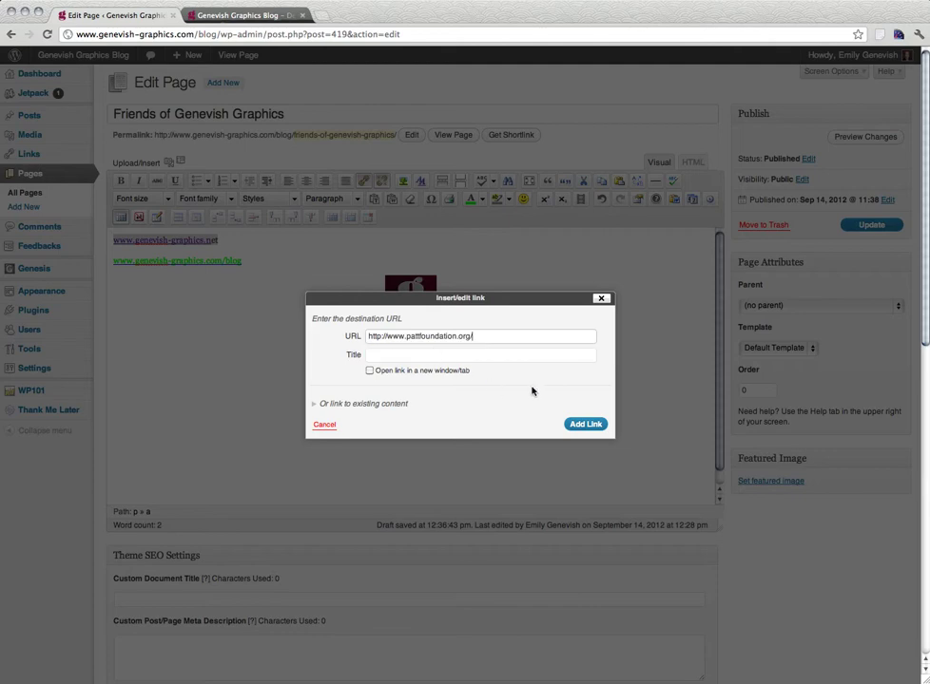
click(585, 424)
drag(245, 237, 99, 238)
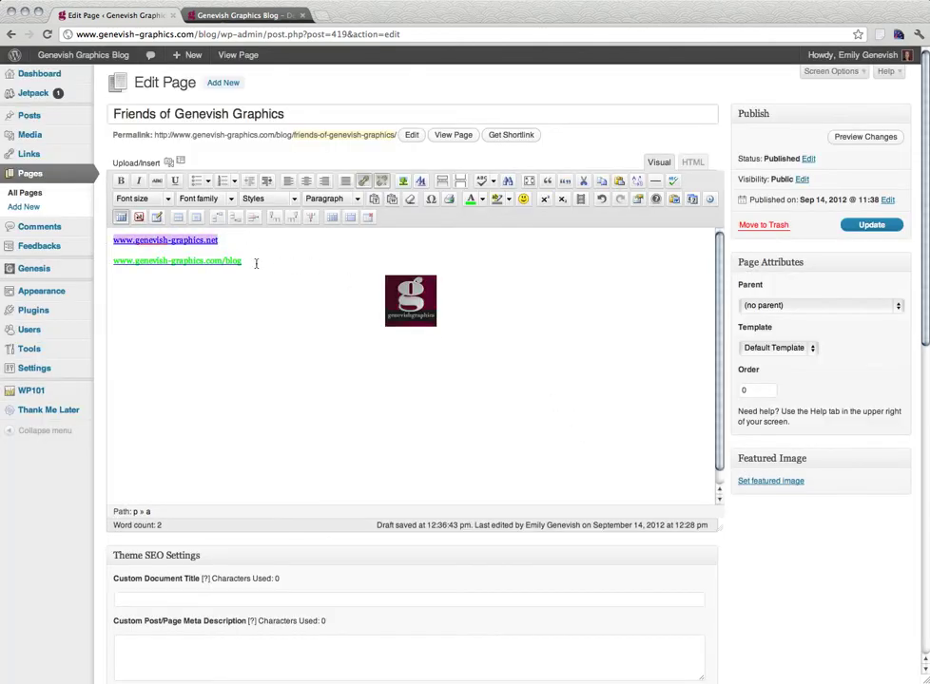
Delete the centred logo image below the two links.
click(405, 296)
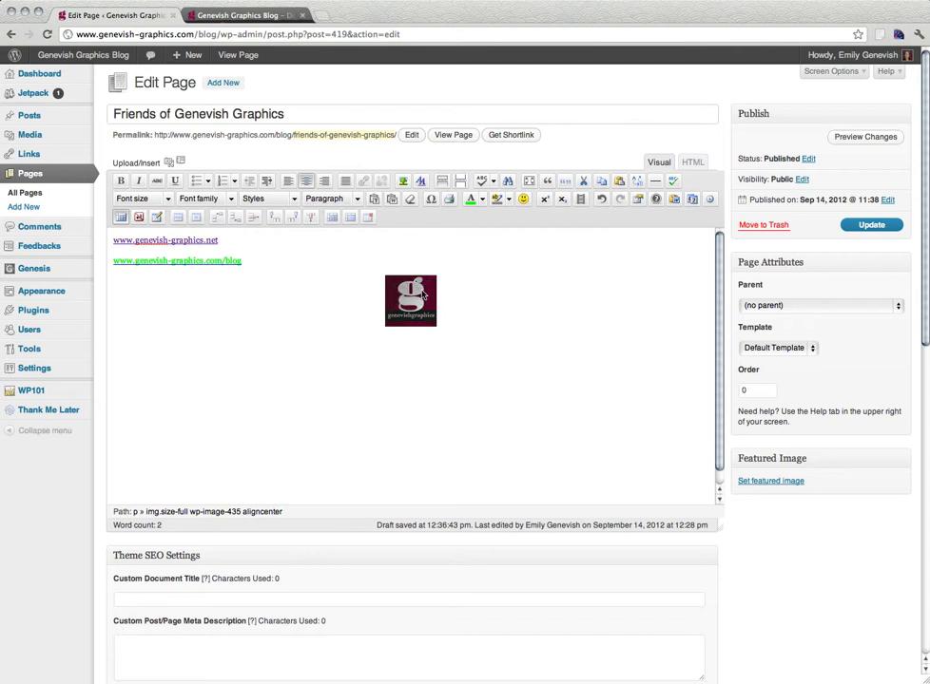
click(407, 302)
click(422, 290)
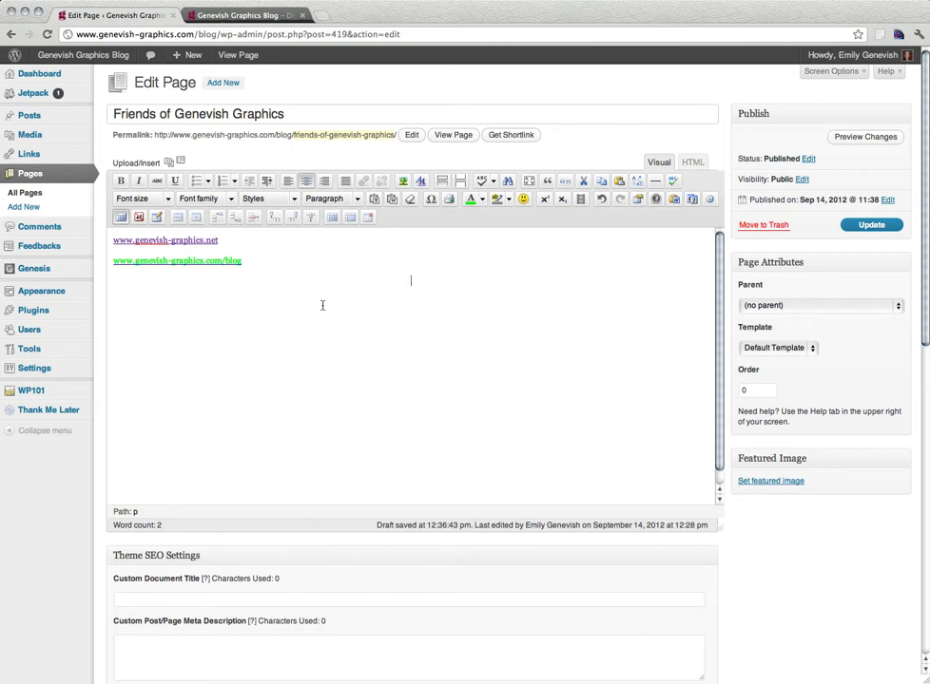
Upload facebook-ad.jpg from the Business Collateral folder as new media for the page.
click(168, 164)
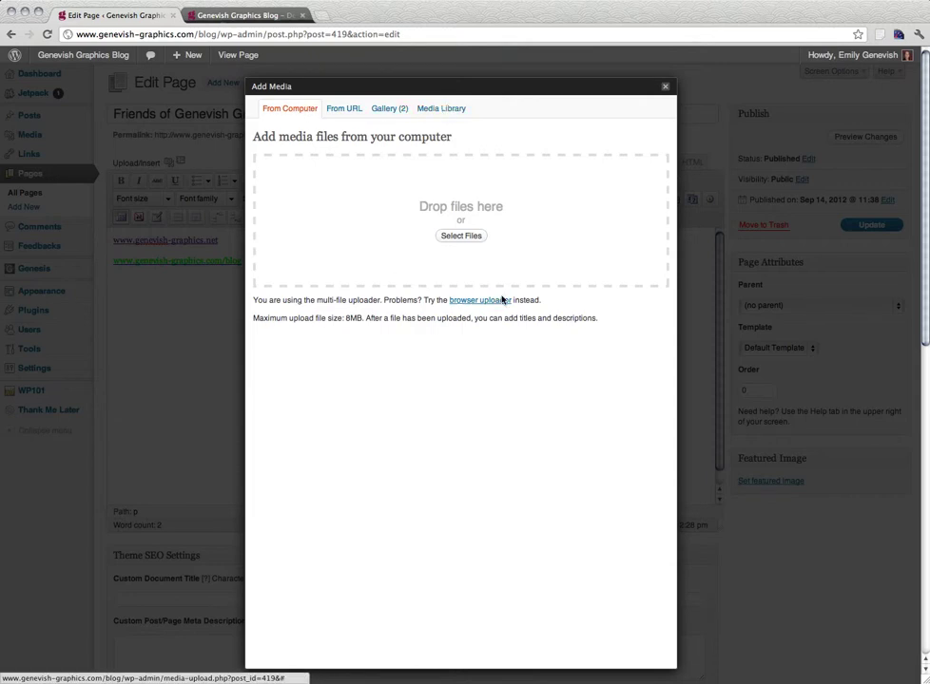
click(473, 237)
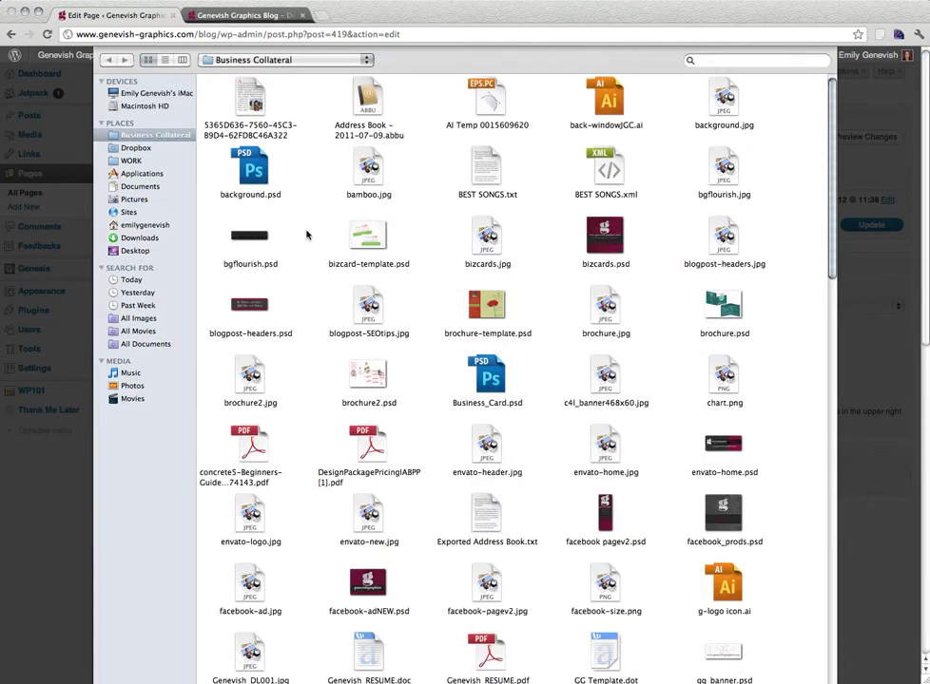
scroll(310, 238, down, 3)
scroll(310, 238, down, 2)
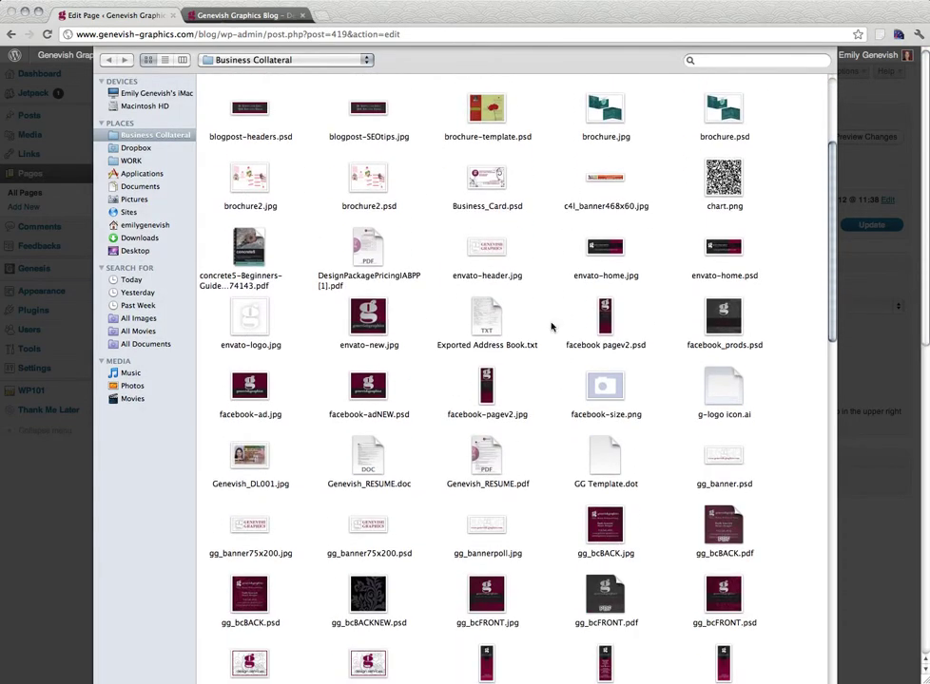
click(250, 388)
scroll(525, 421, down, 5)
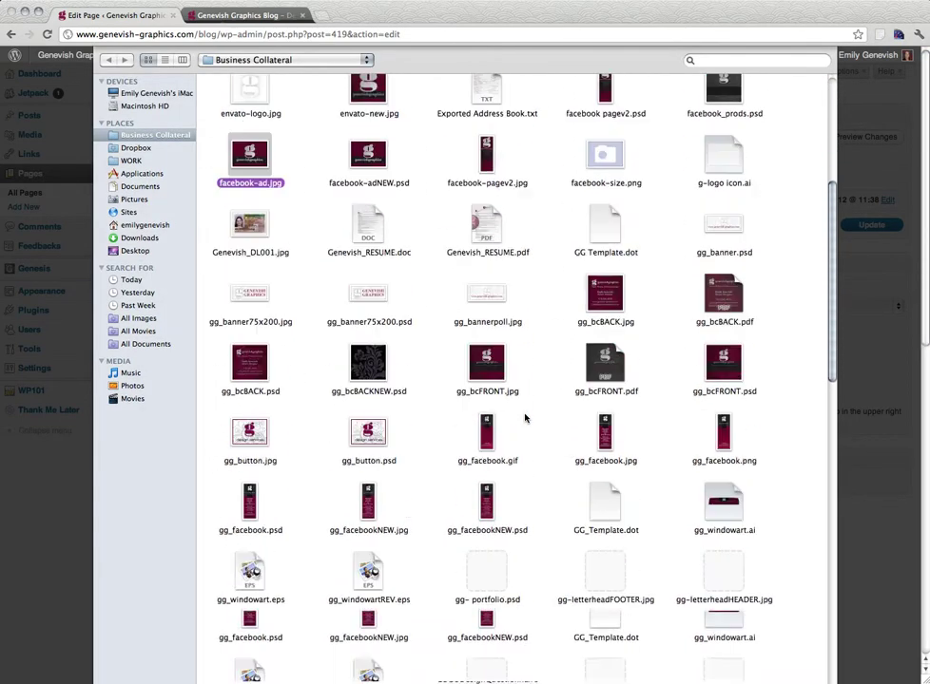
key(Return)
Copy the uploaded image's title, facebook-ad, into its alternate text.
scroll(490, 247, down, 2)
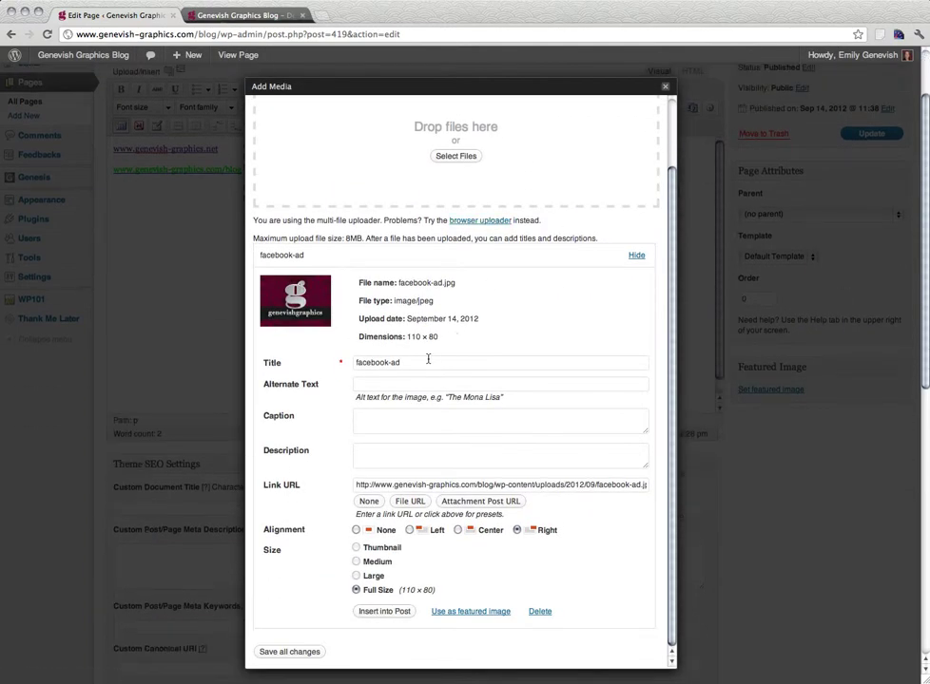
drag(418, 366, 330, 366)
key(super+c)
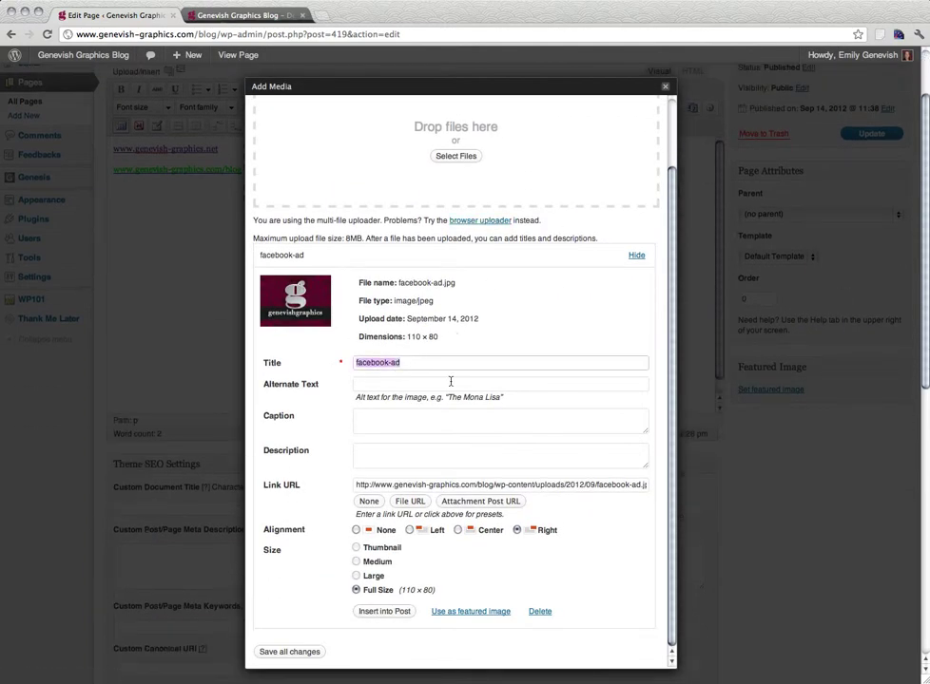
click(389, 386)
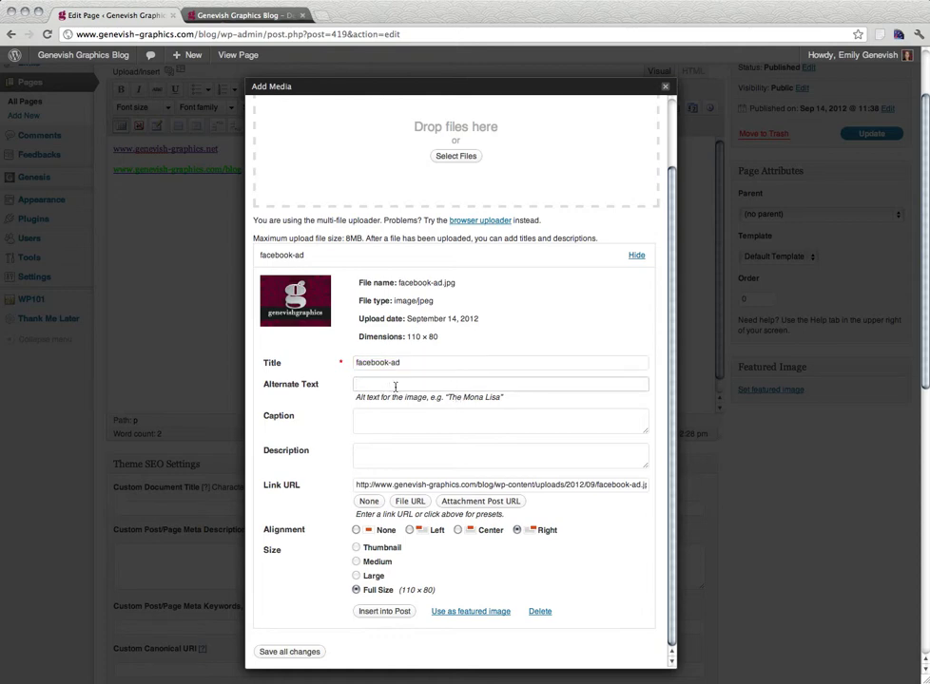
key(super+v)
Clear the image's link URL and insert the image into the page, right-aligned at full size.
scroll(445, 466, down, 3)
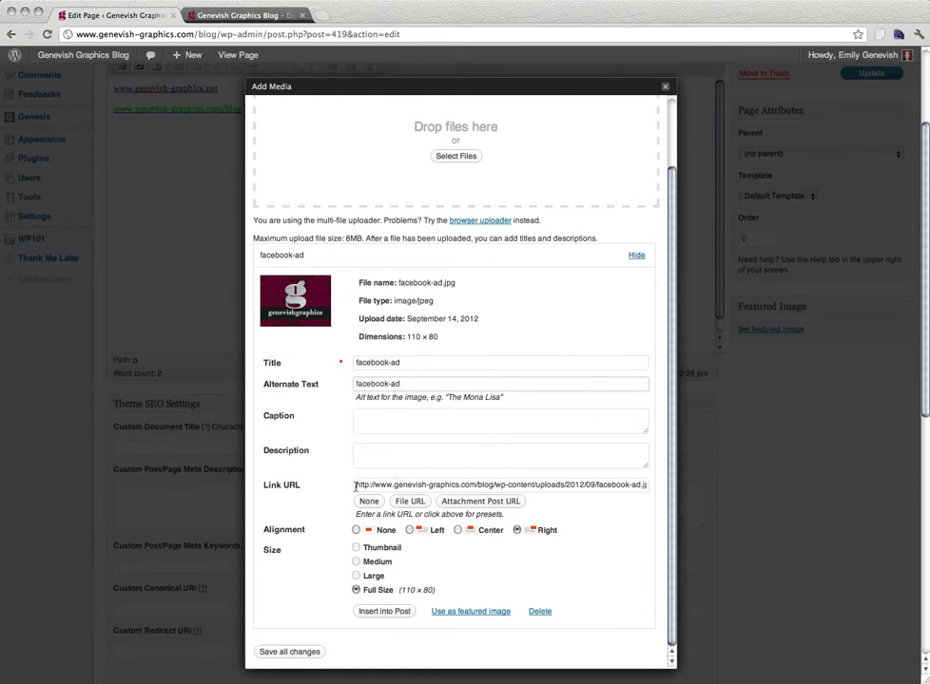
drag(355, 486, 673, 485)
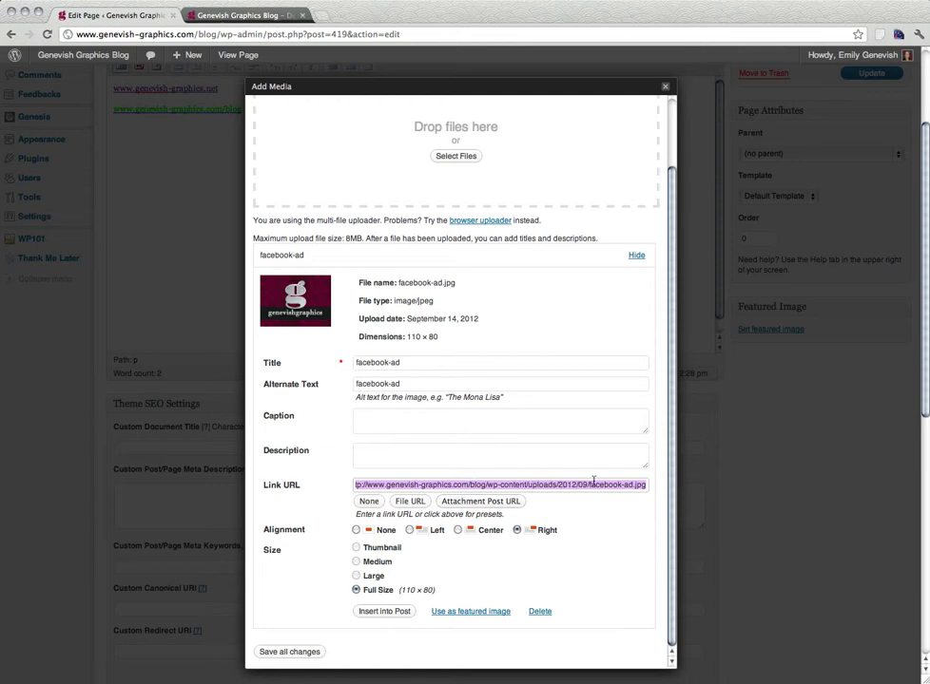
key(BackSpace)
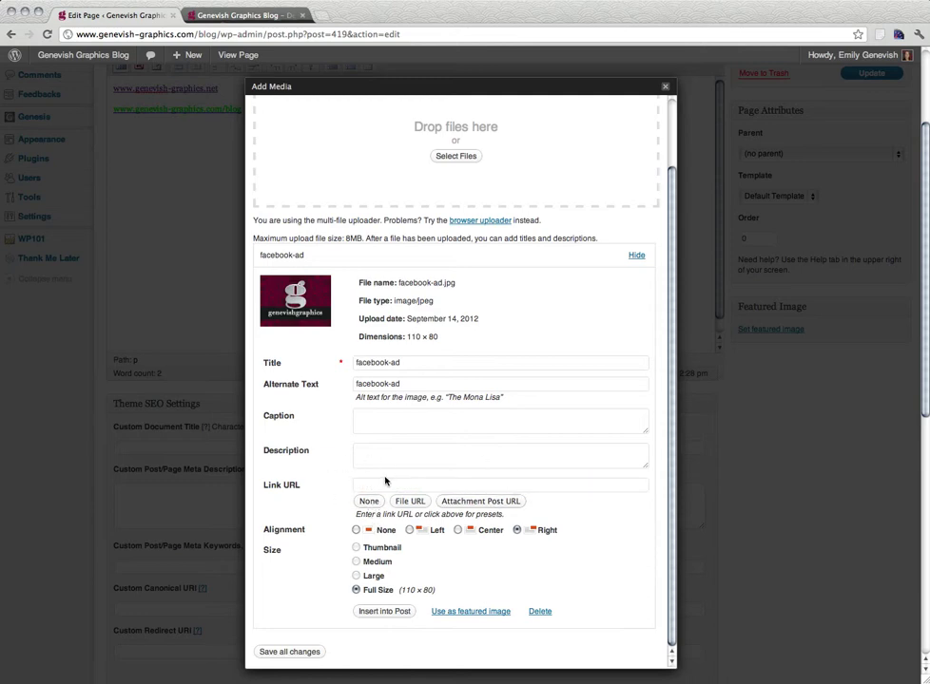
click(384, 611)
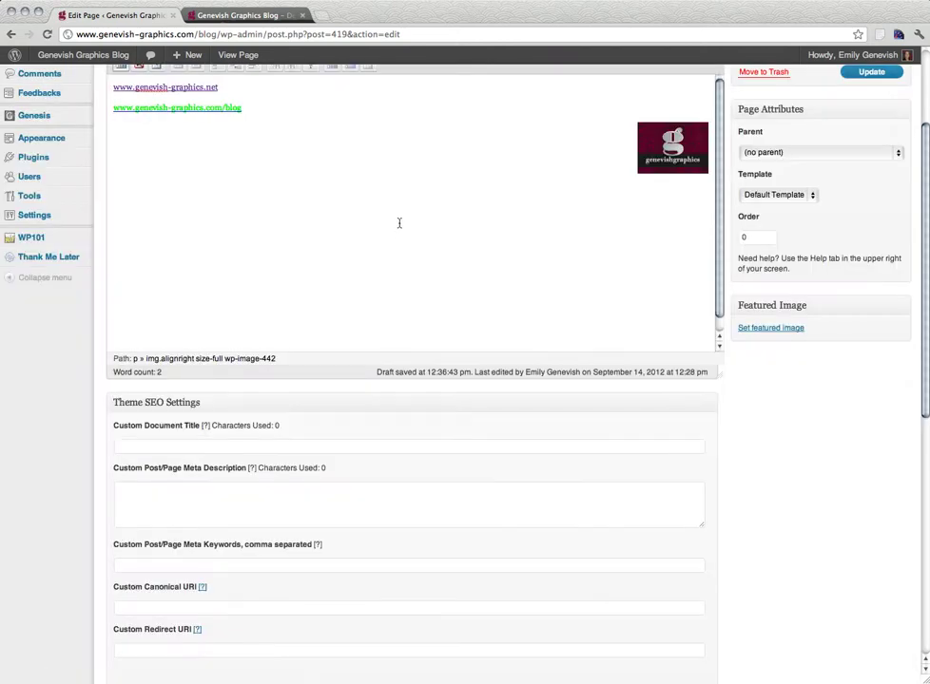
Centre the inserted logo image on the page below the two links and select it.
scroll(399, 223, up, 3)
click(682, 306)
click(305, 180)
click(305, 181)
click(324, 180)
click(293, 181)
click(305, 181)
click(410, 302)
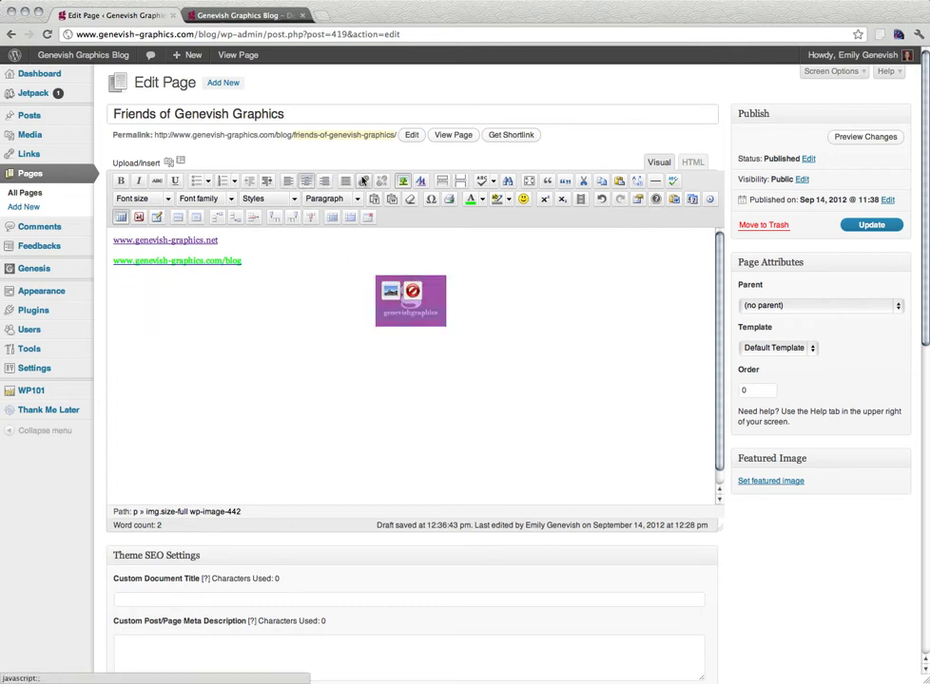
click(364, 181)
click(480, 352)
text(http://www.pattfoundation.org/)
click(403, 337)
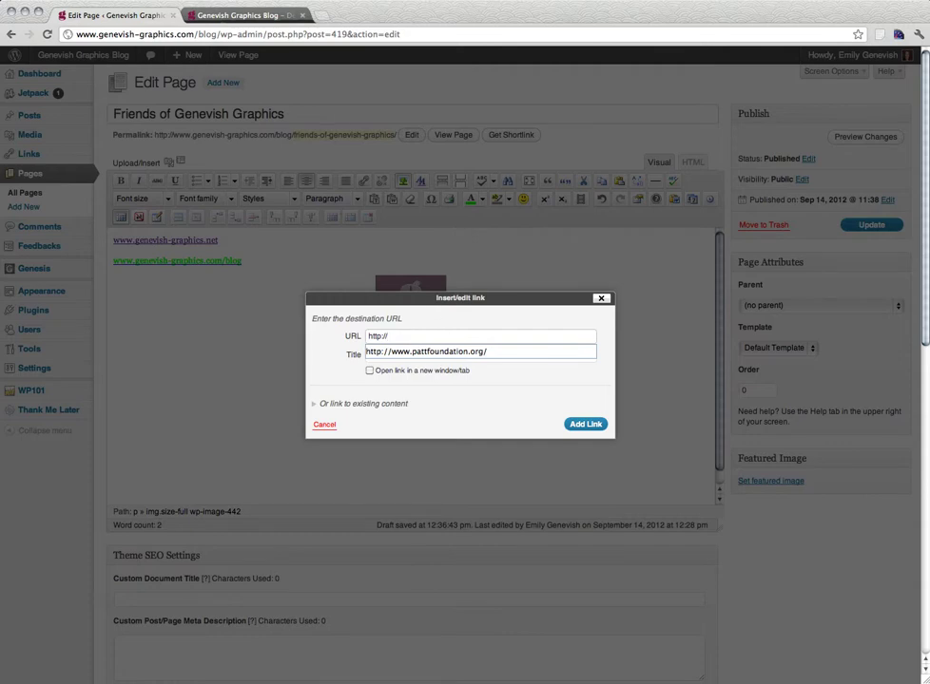
text(www.genevish-graphics.com)
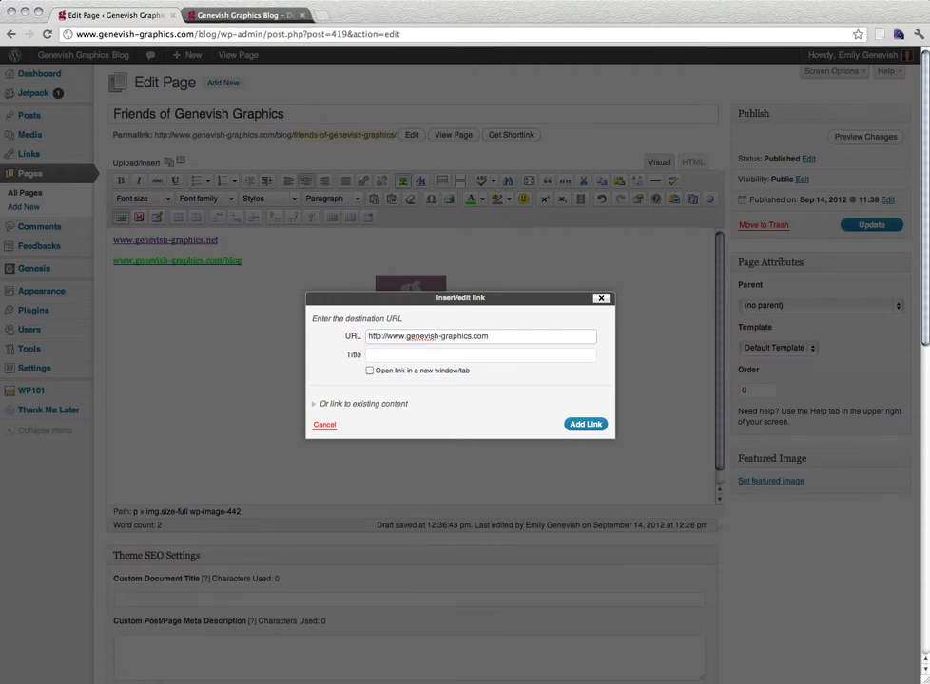
click(370, 371)
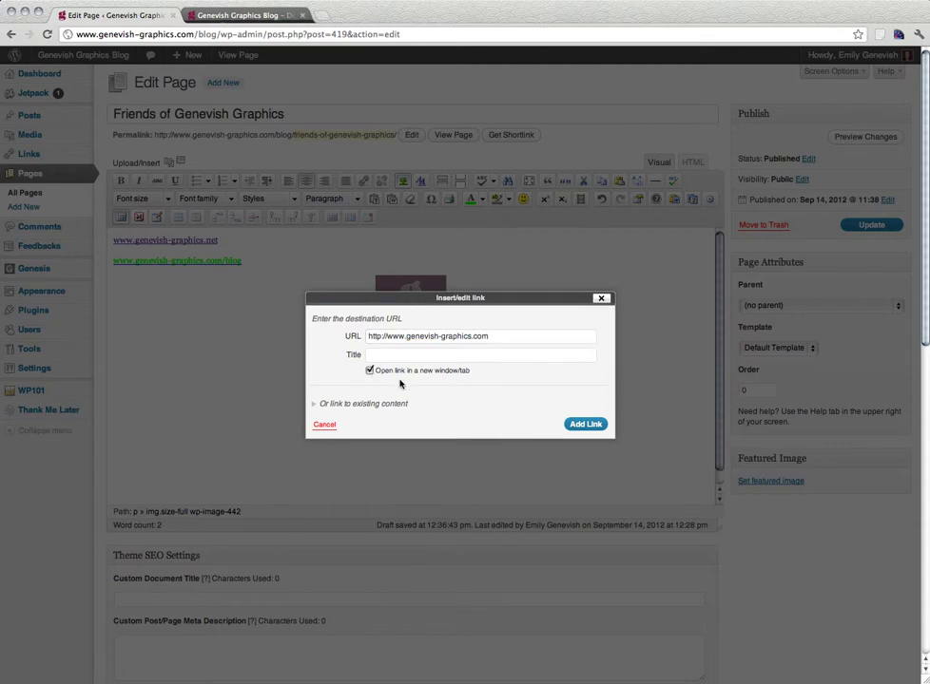
click(586, 424)
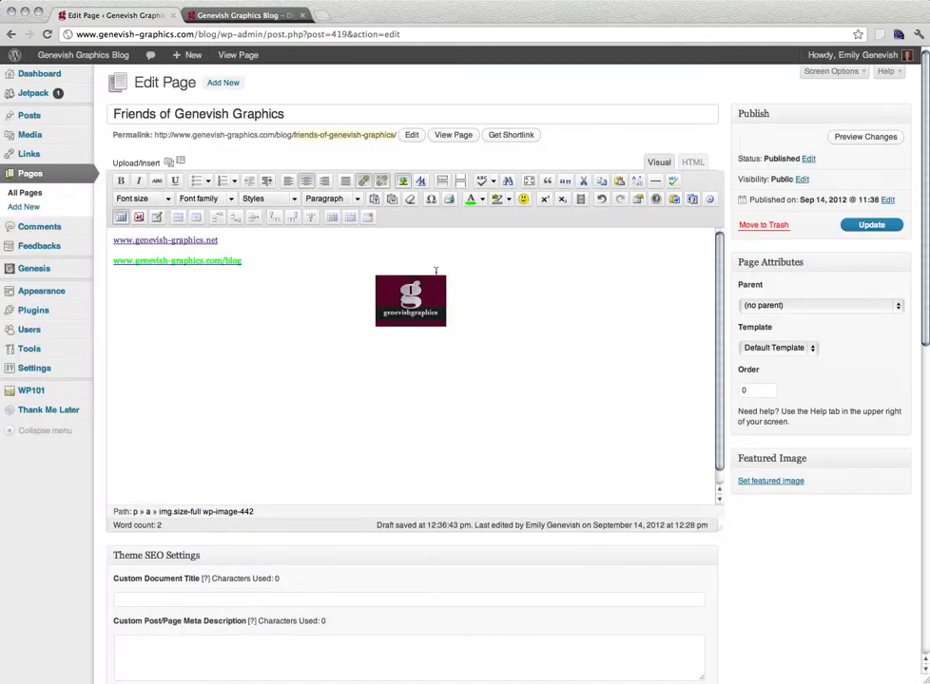
Update the page and view Friends of Genevish Graphics on the reloaded live blog.
click(865, 224)
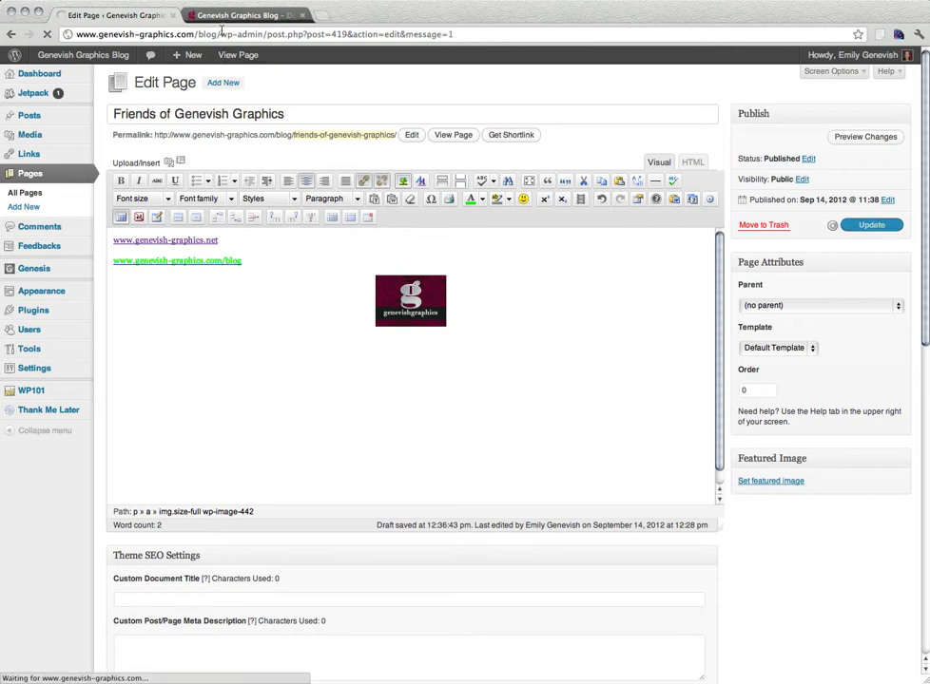
click(255, 15)
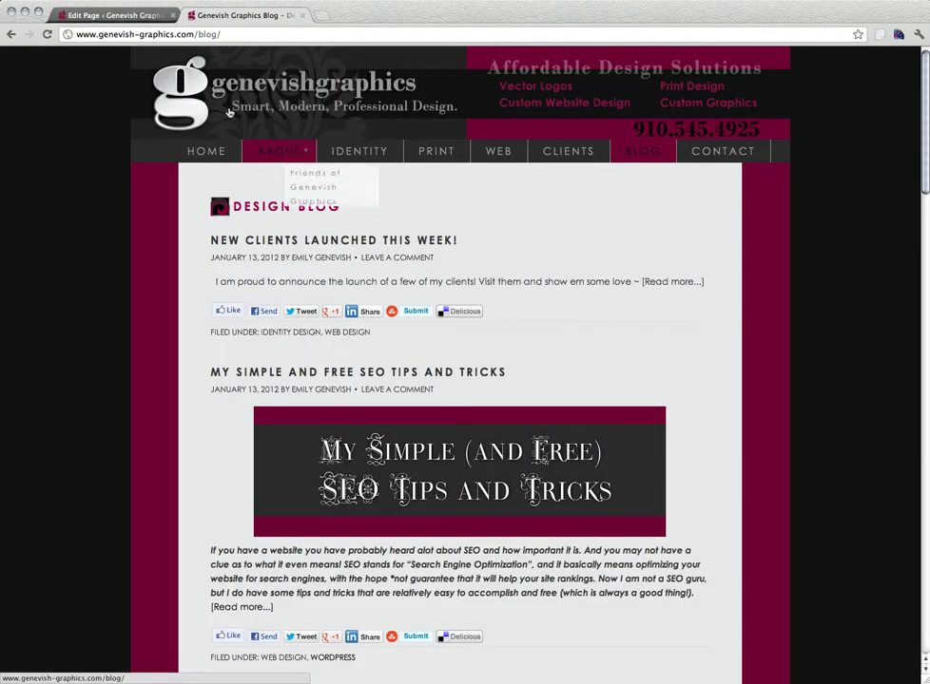
key(super+r)
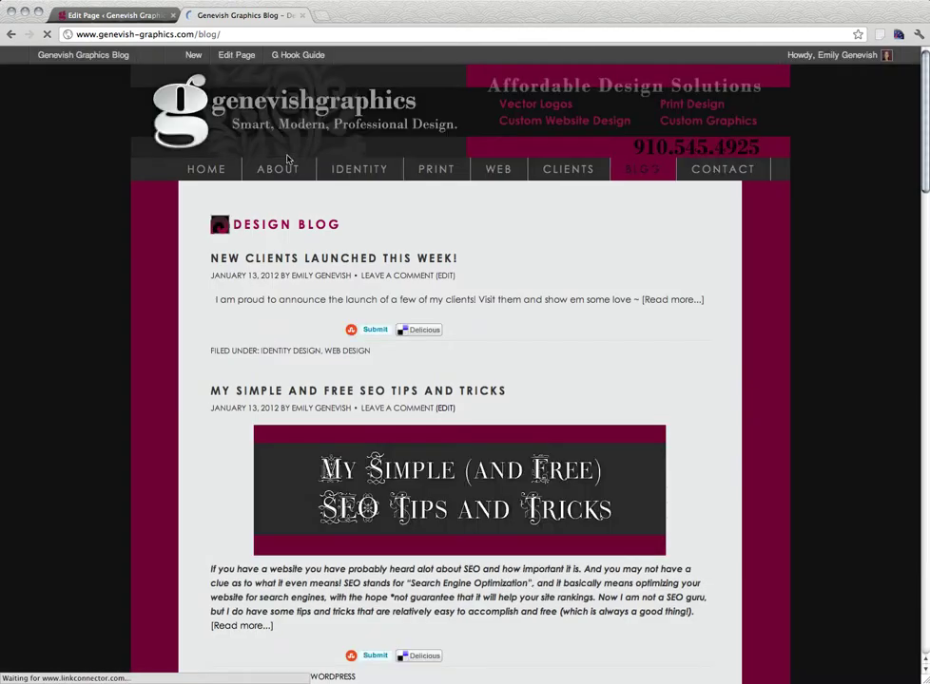
mouse_move(289, 176)
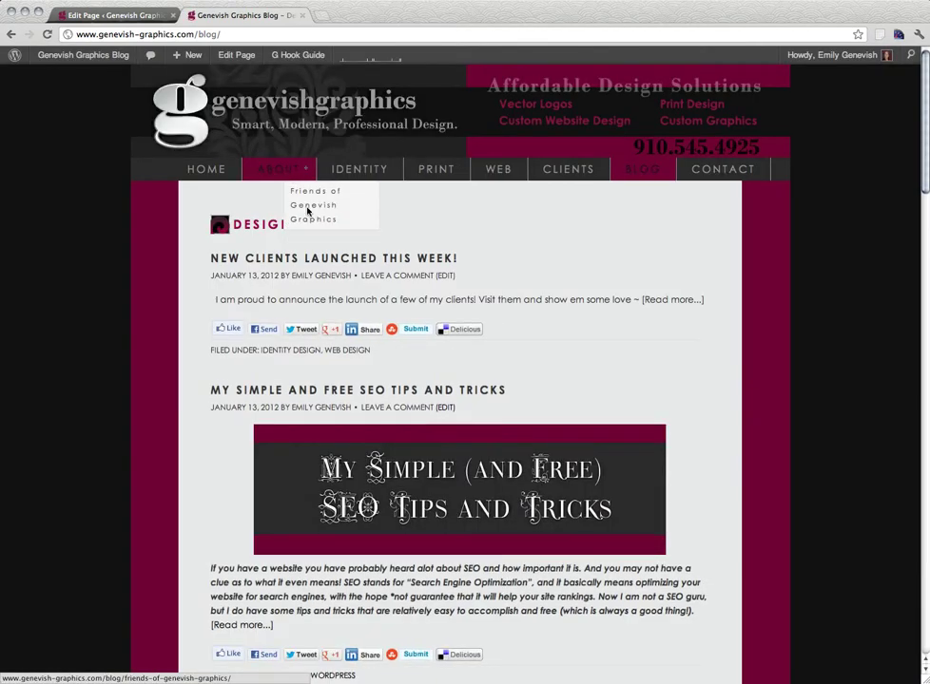
click(314, 195)
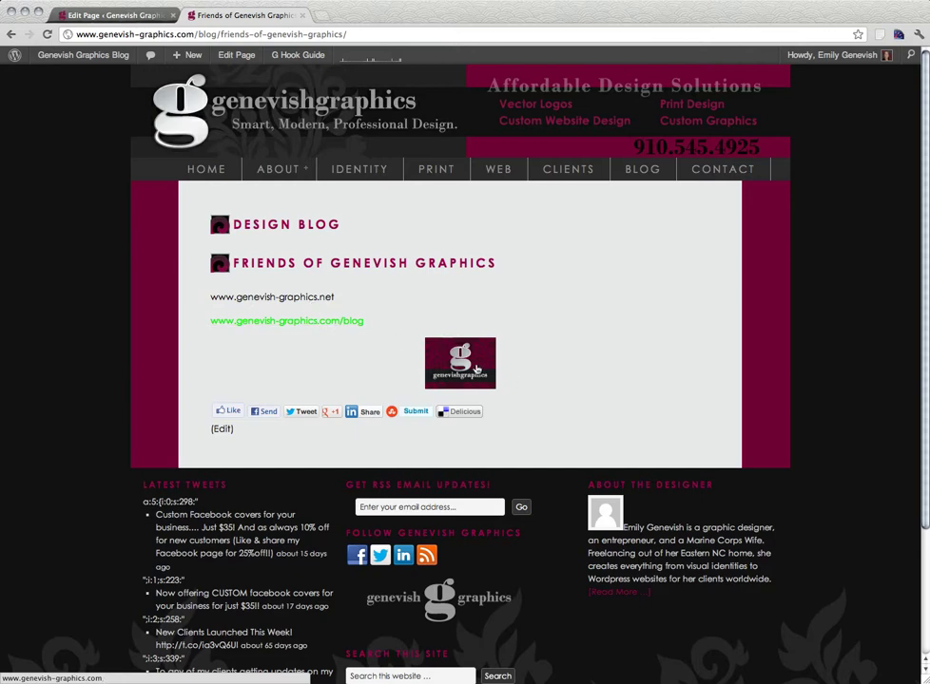
Return to the WordPress admin and open the Widgets settings.
click(121, 17)
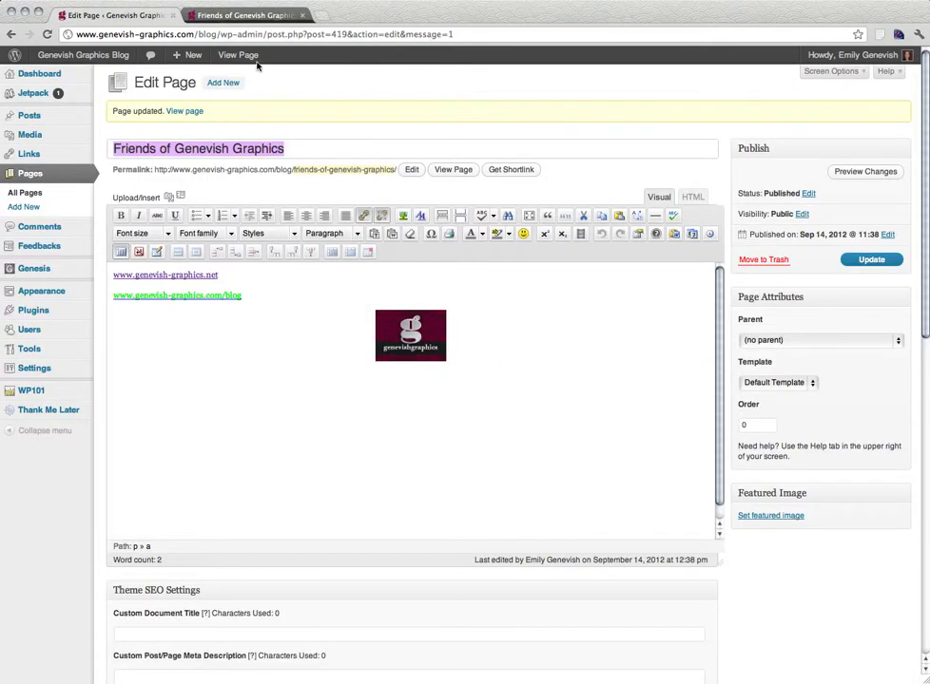
click(24, 174)
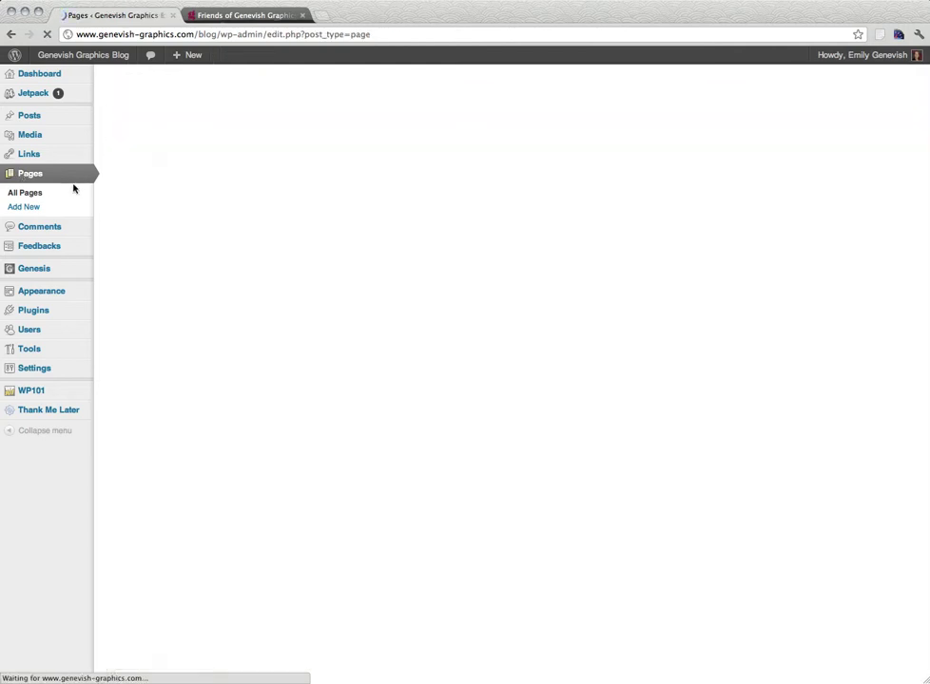
mouse_move(38, 300)
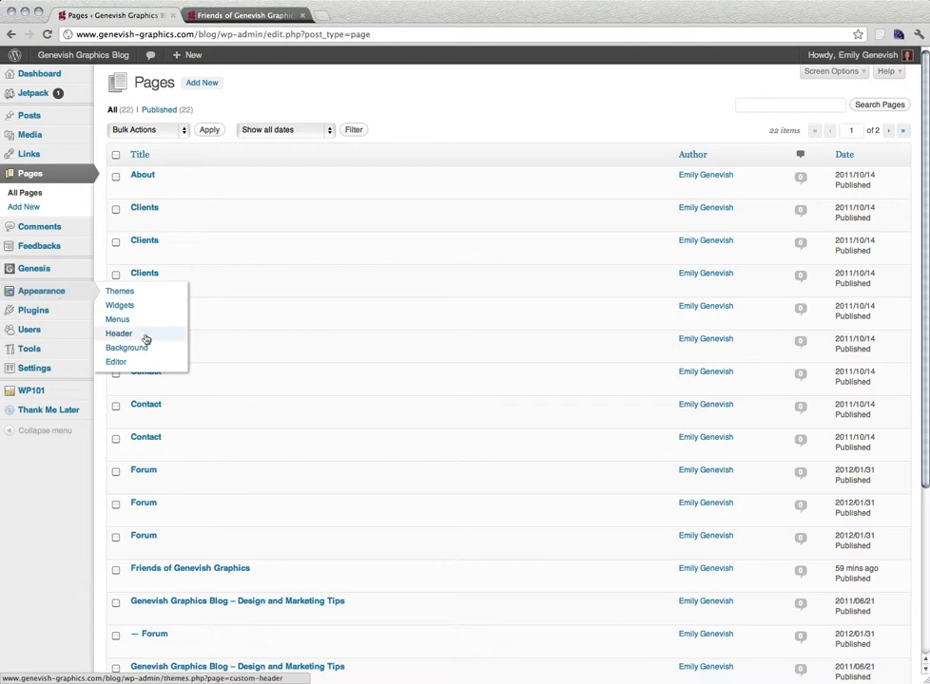
click(121, 307)
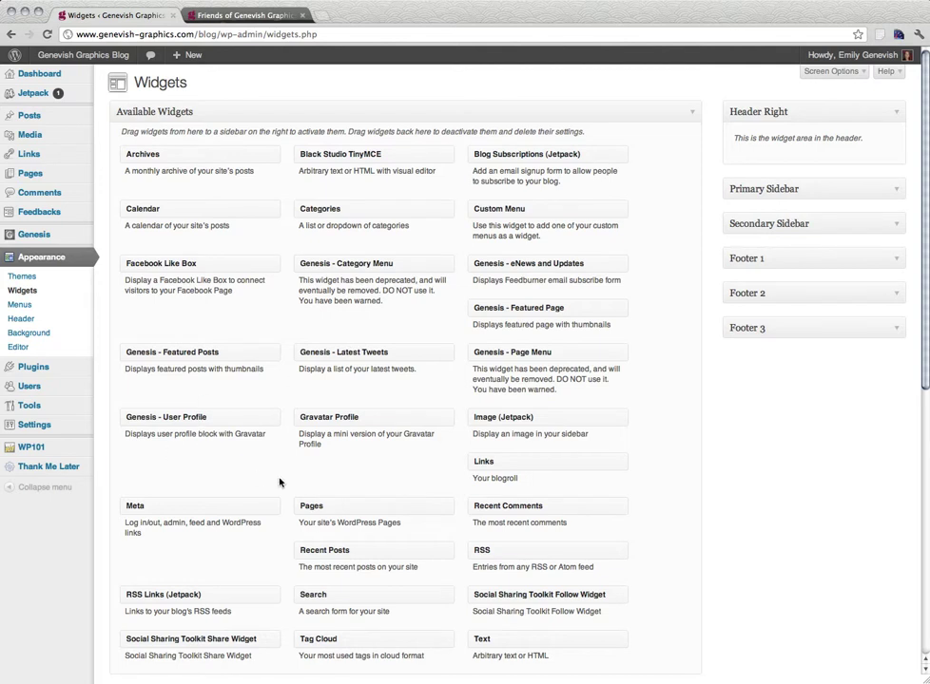
Expand the Footer 1, Footer 2 and Footer 3 widget areas.
scroll(283, 490, down, 1)
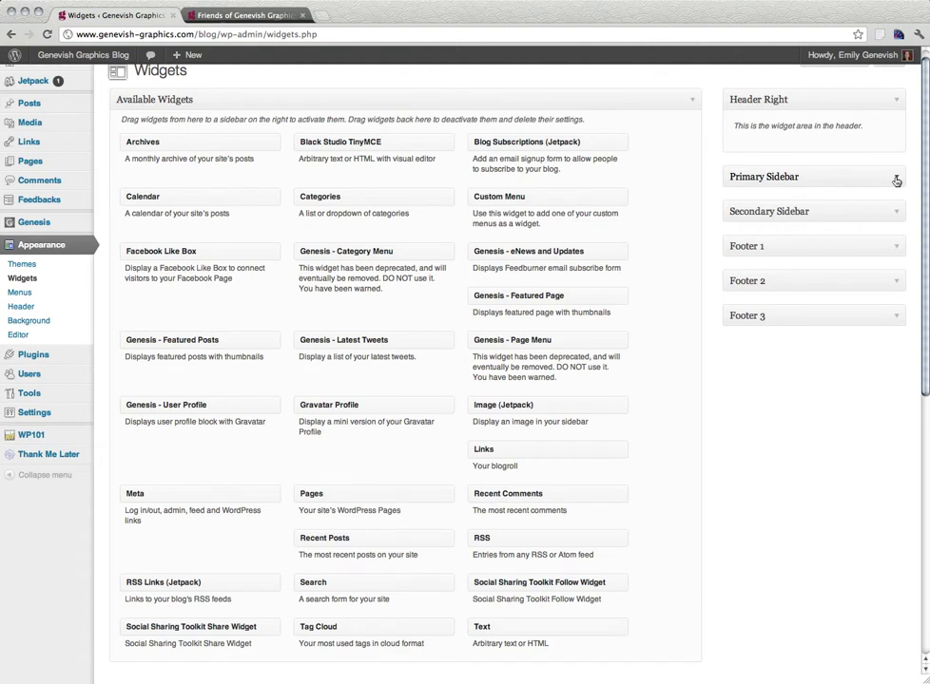
click(896, 181)
click(895, 181)
click(895, 247)
click(895, 354)
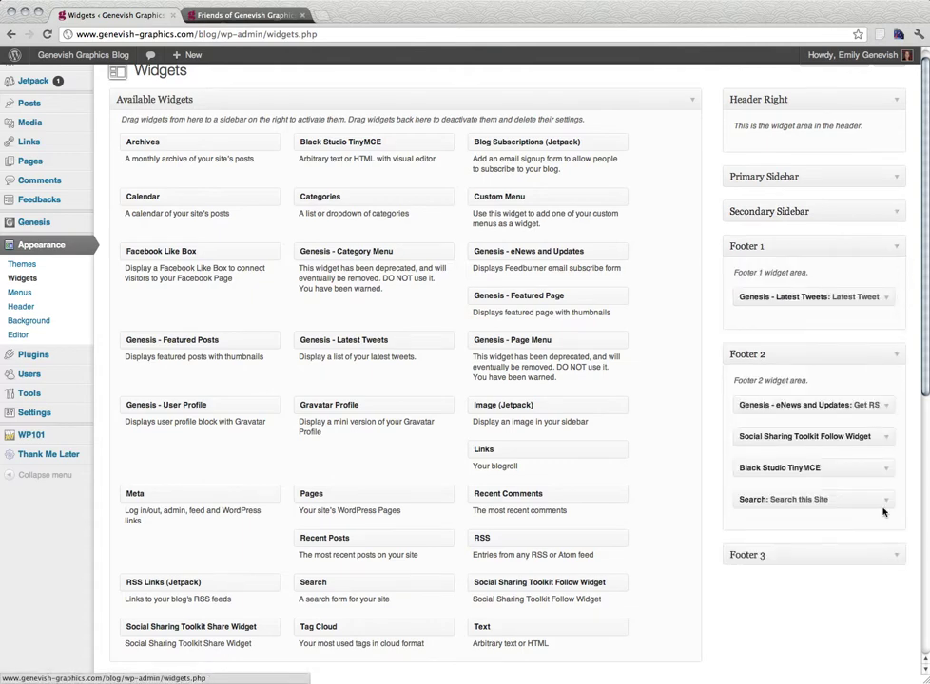
click(897, 556)
scroll(827, 491, down, 1)
Examine the footer widgets at the end of the live blog page.
key(ctrl+Tab)
click(642, 169)
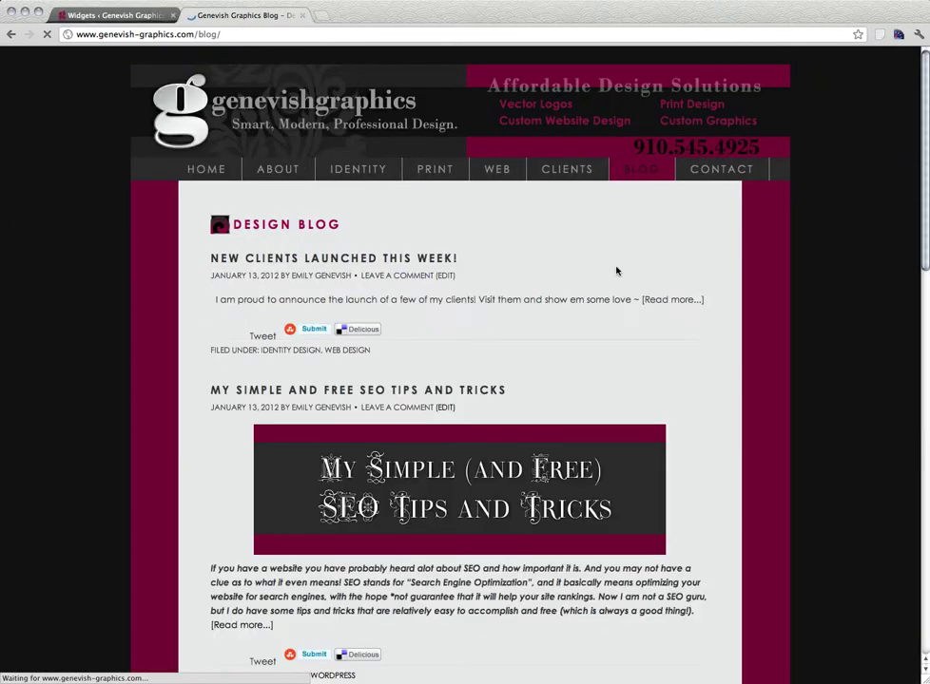
scroll(613, 278, down, 2)
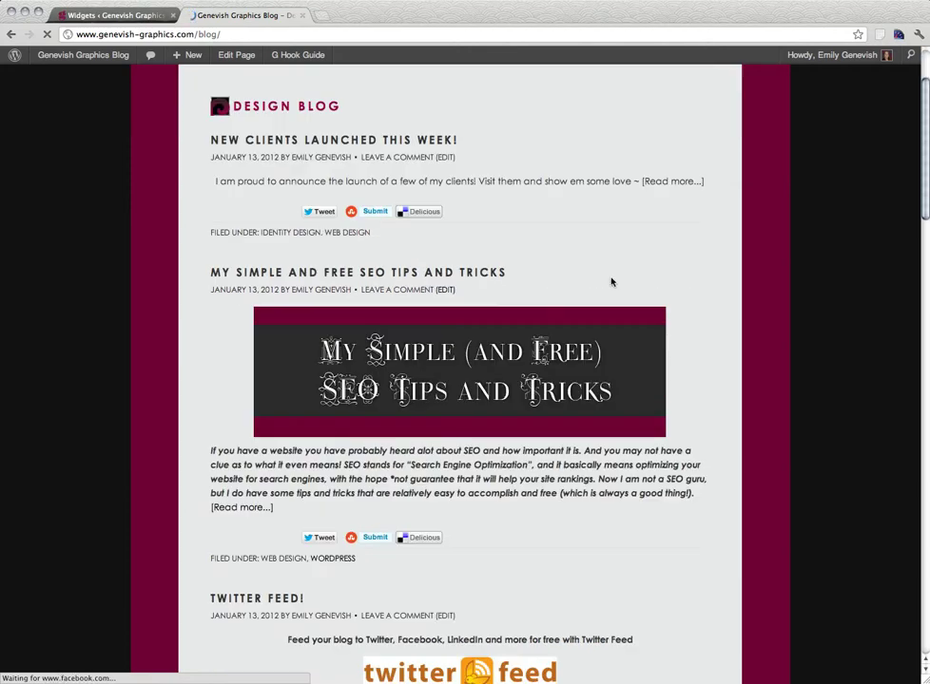
scroll(612, 281, down, 10)
scroll(616, 282, down, 15)
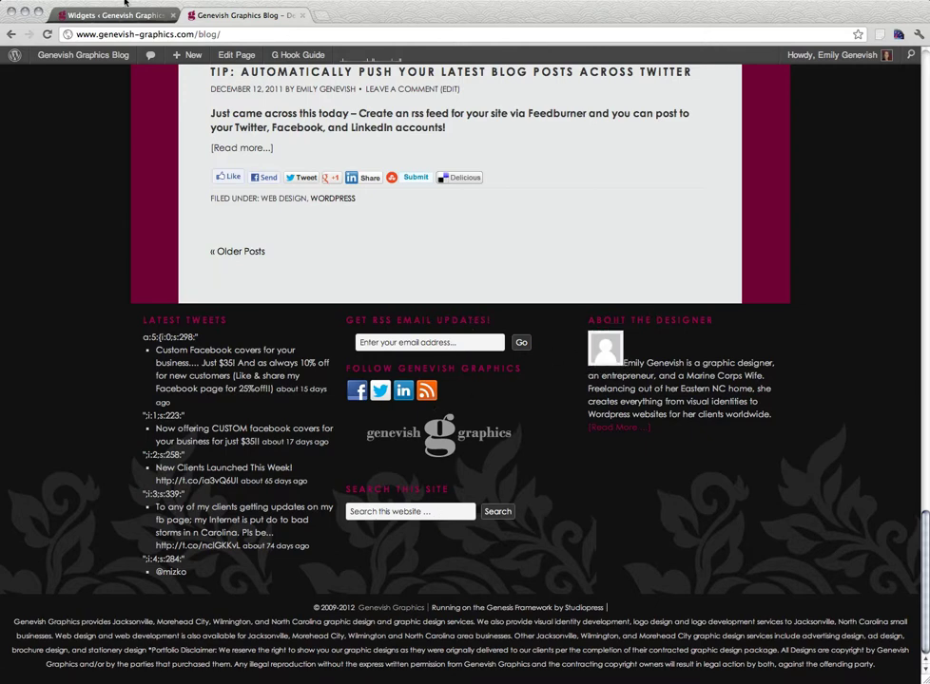
Remove the Search widget from Footer 2 and add a Categories widget below Latest Tweets in Footer 1.
click(95, 13)
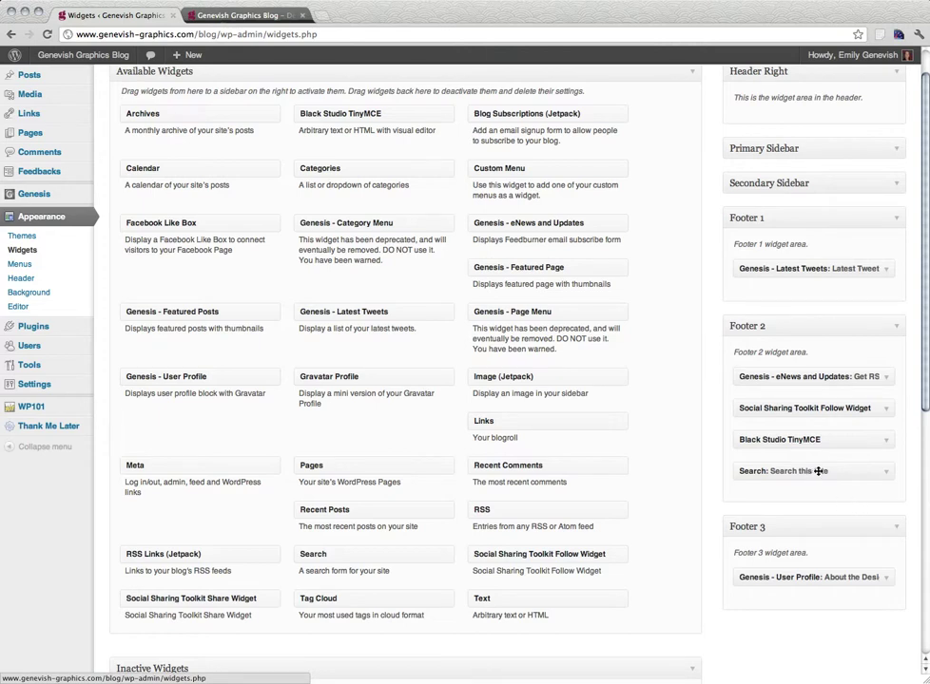
drag(818, 471, 183, 376)
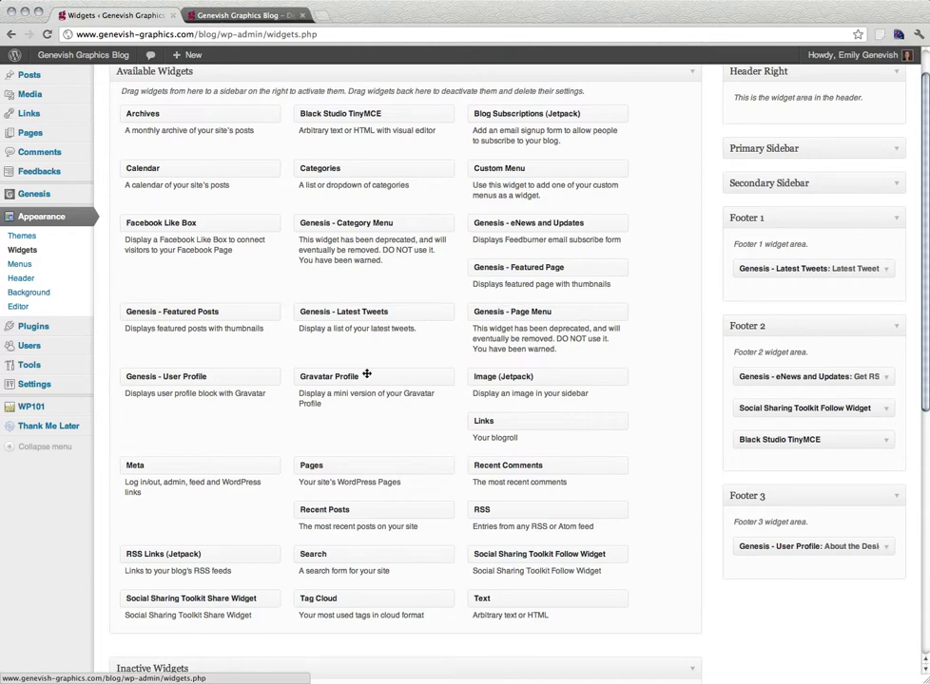
scroll(377, 402, up, 2)
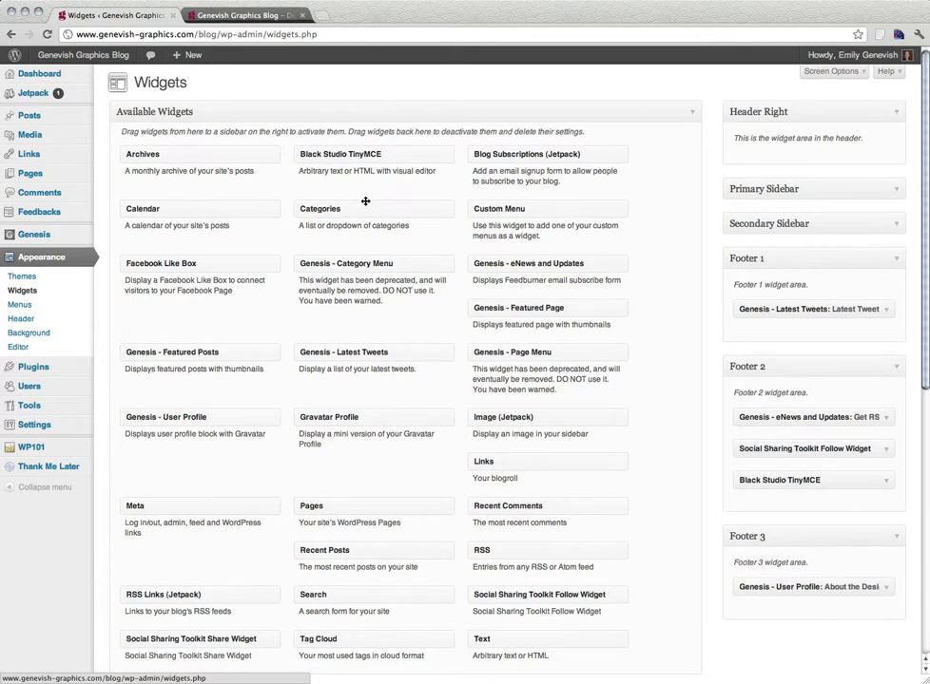
drag(363, 209, 837, 335)
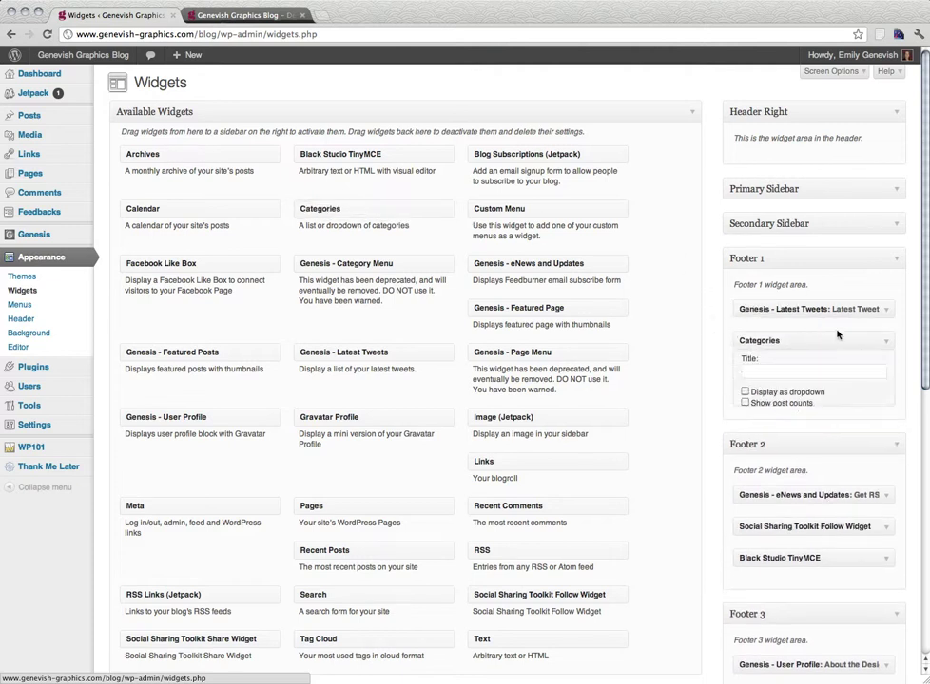
Set the Latest Tweets widget in Footer 1 to show 3 tweets and save it.
click(882, 311)
double_click(844, 400)
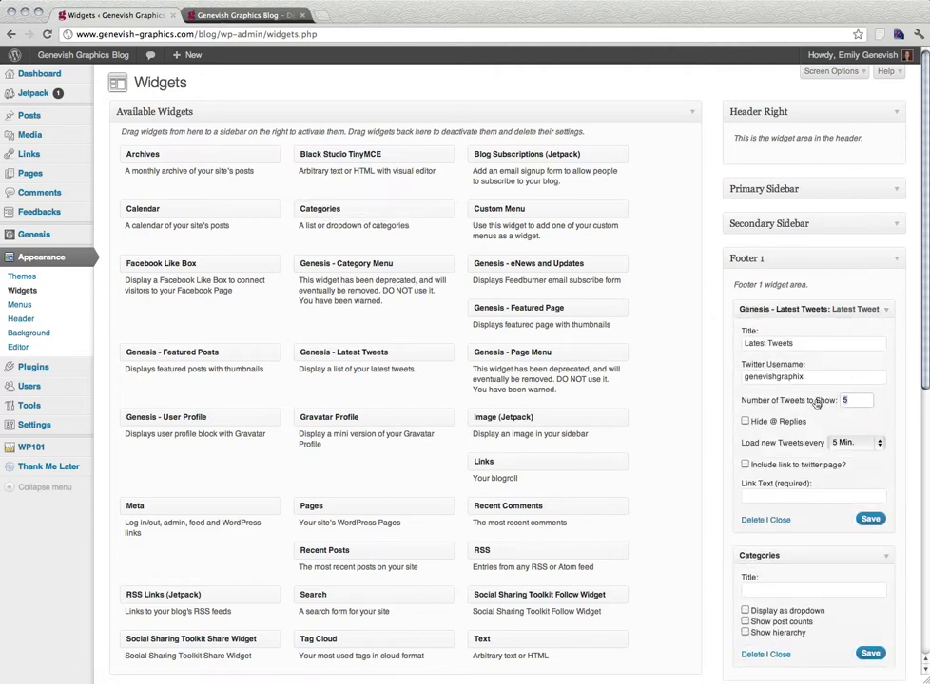
text(3)
click(877, 526)
Title the new Footer 1 widget Categories and save it.
scroll(846, 523, down, 1)
click(771, 542)
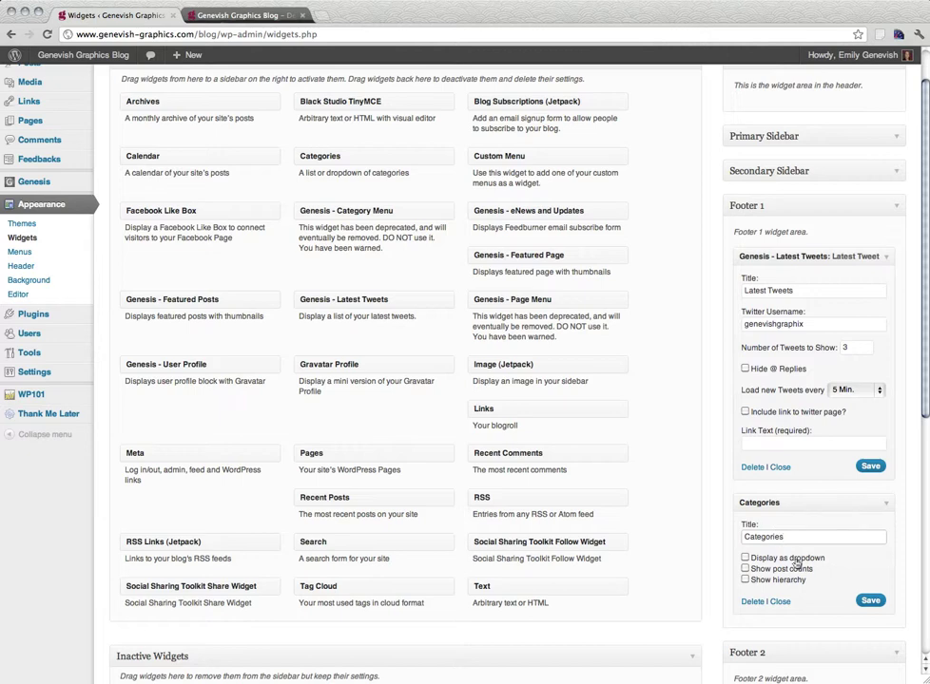
click(869, 600)
Reload the live blog and check the tweets, categories and search areas in its footer.
click(238, 16)
click(46, 35)
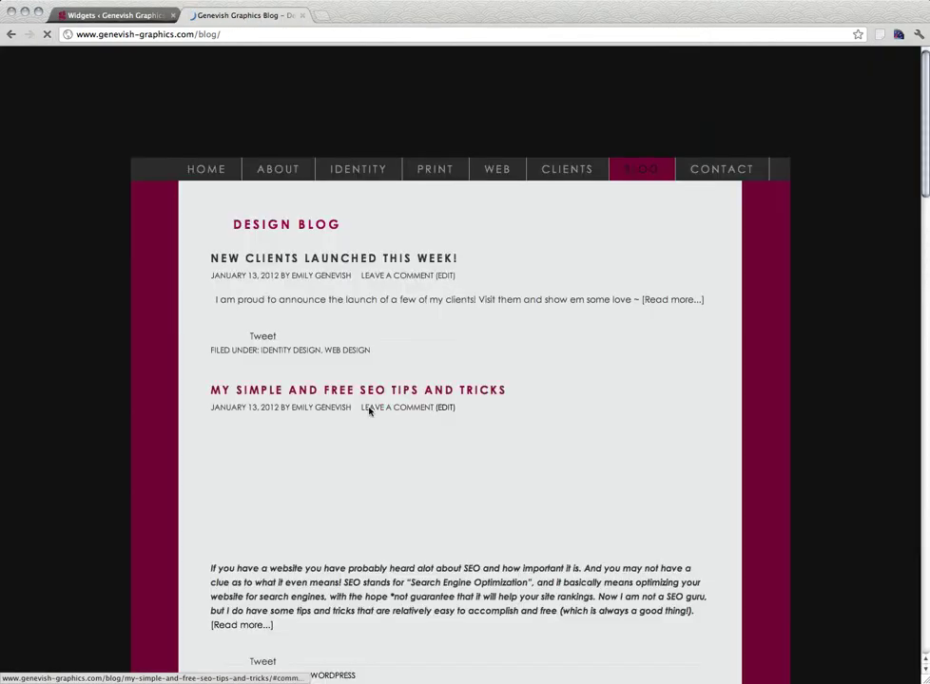
scroll(262, 284, down, 5)
scroll(262, 285, down, 20)
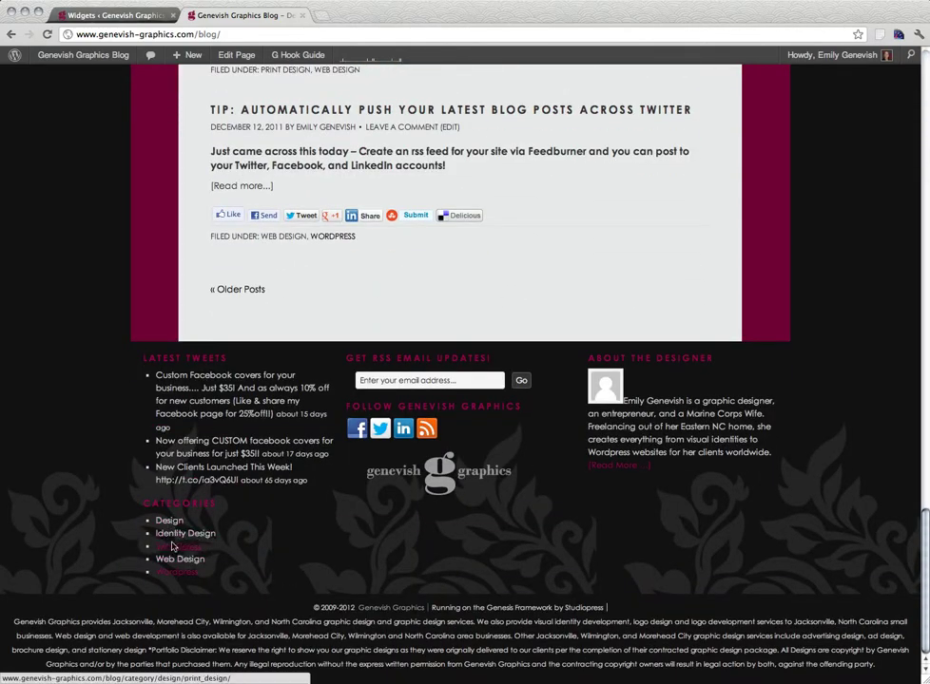
scroll(614, 516, up, 20)
Return to the widget settings and collapse the Latest Tweets and Categories widgets and all three footer areas.
click(114, 13)
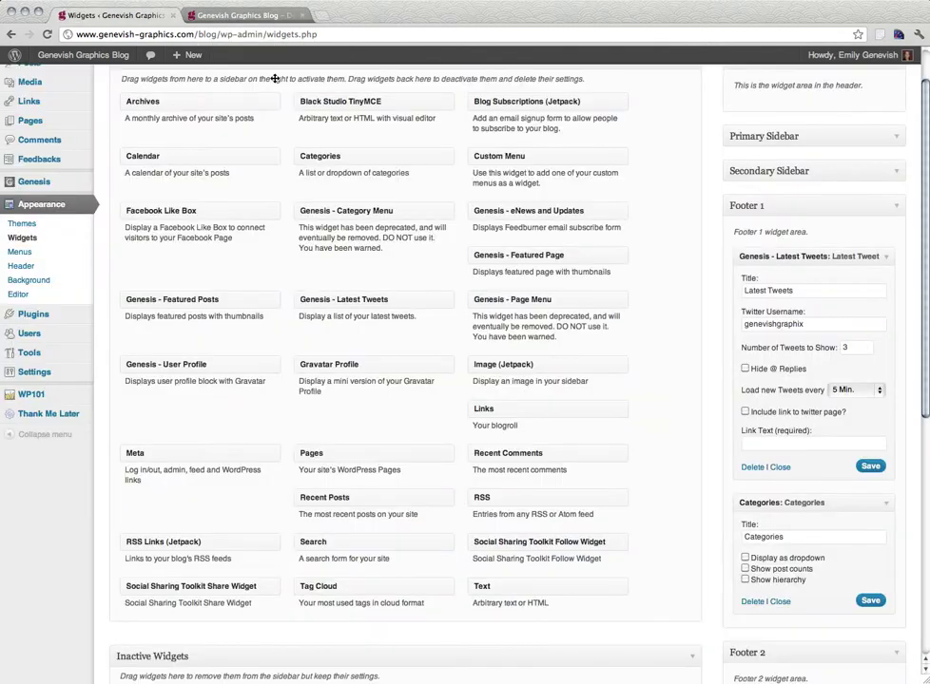
click(880, 256)
click(880, 288)
click(895, 345)
click(895, 379)
click(896, 206)
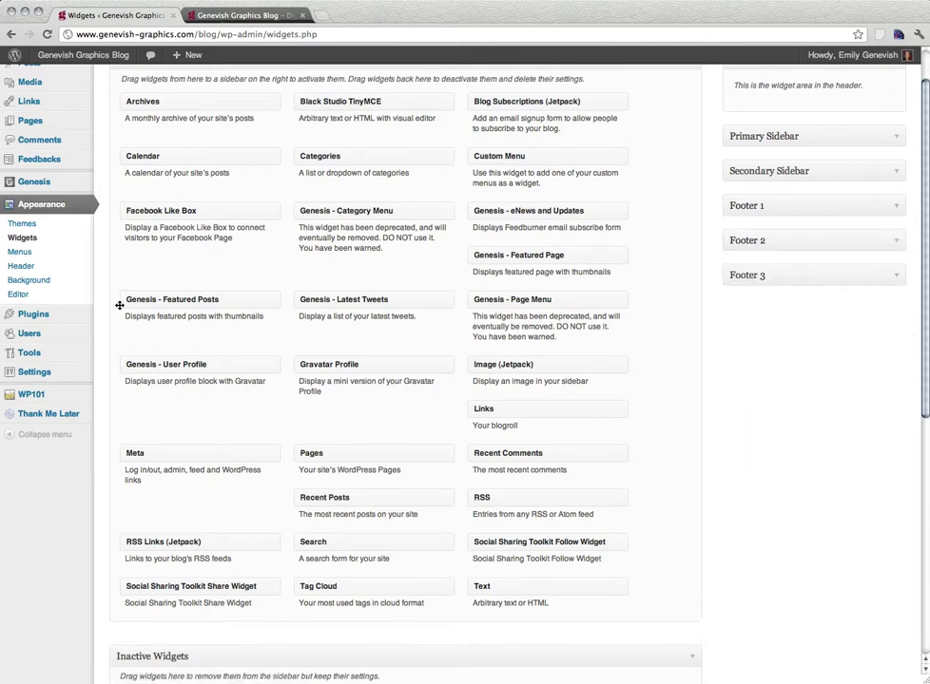
scroll(120, 305, up, 2)
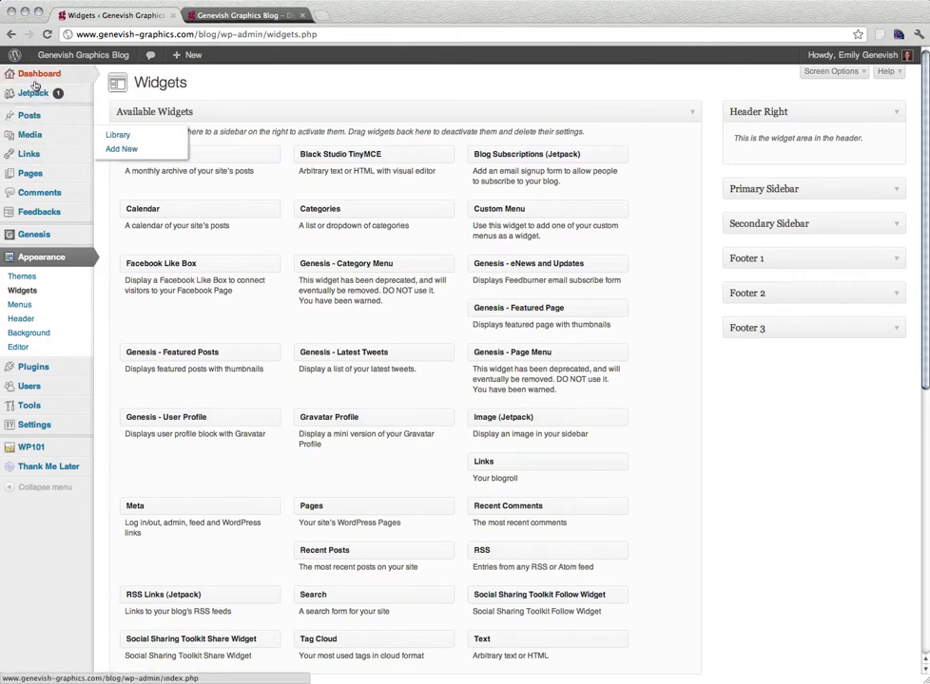
mouse_move(37, 184)
mouse_move(38, 140)
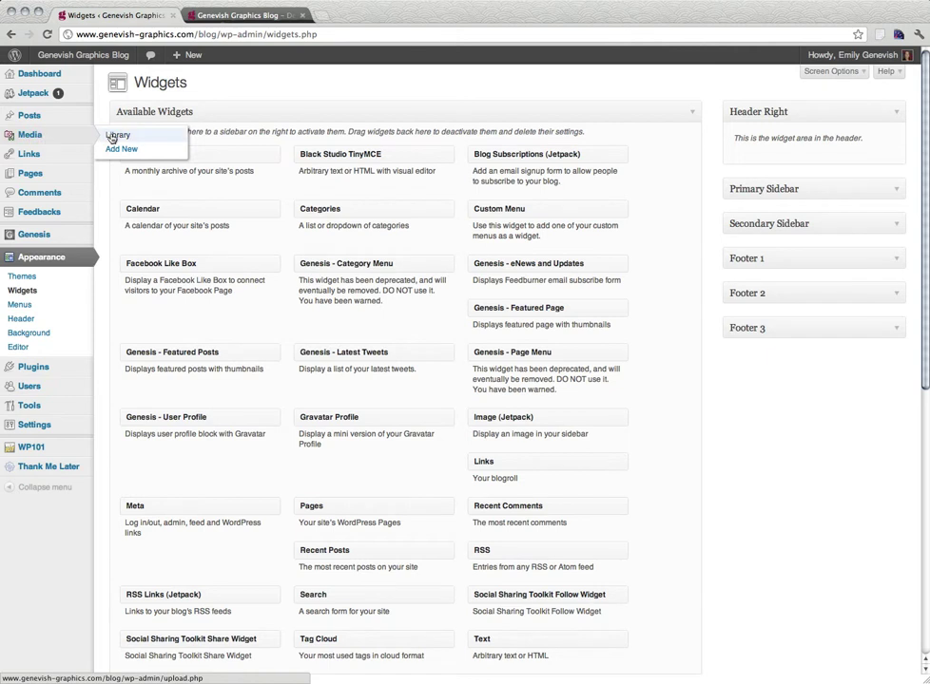
mouse_move(65, 151)
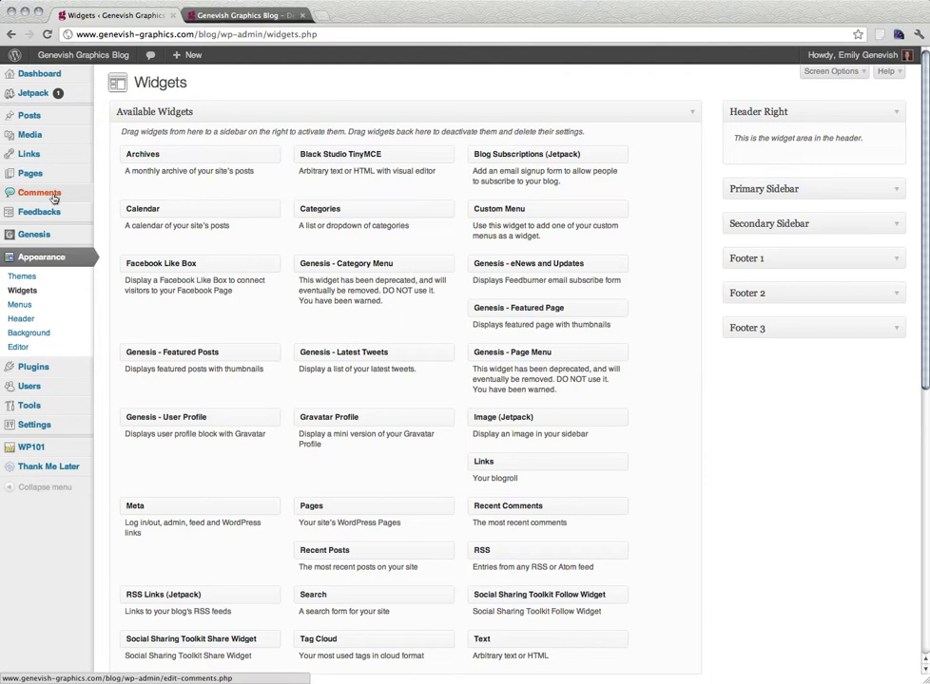
Open the Genesis SEO settings and examine the homepage options, selecting the Home Doctitle text.
click(31, 243)
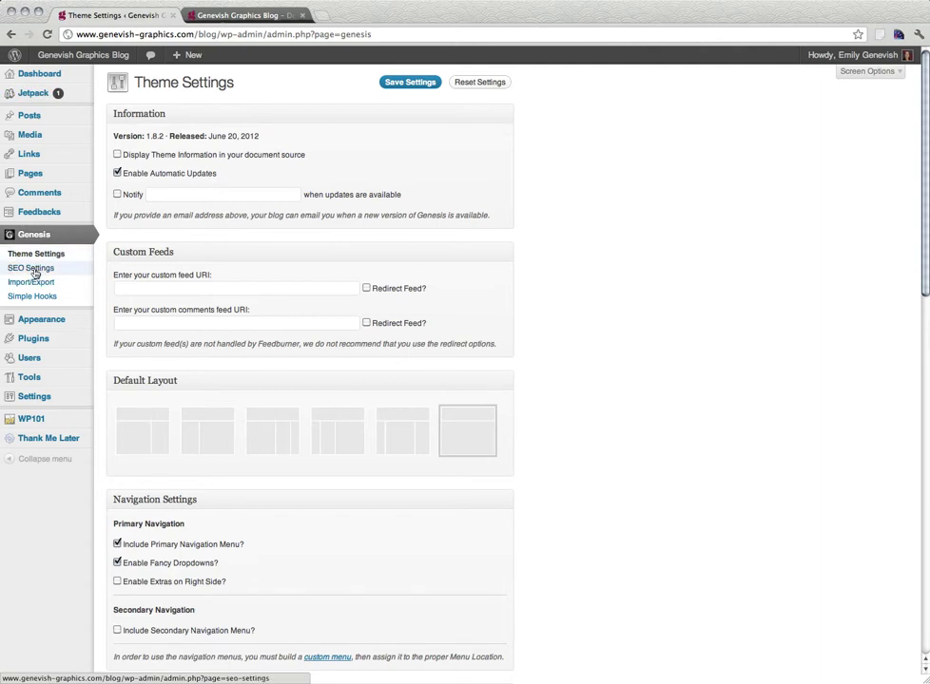
click(31, 269)
scroll(240, 278, down, 5)
scroll(188, 240, up, 5)
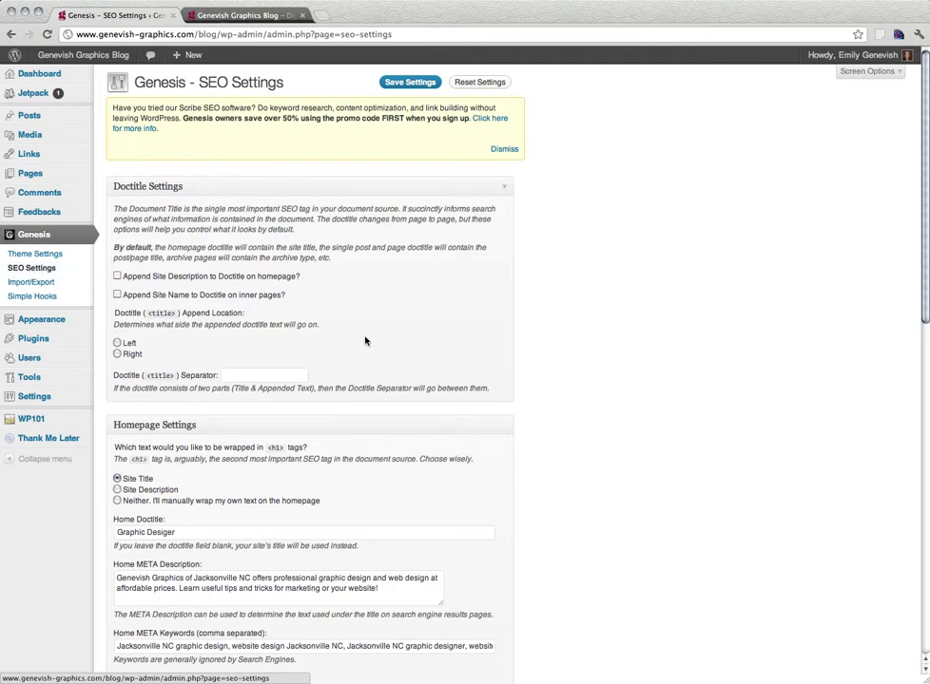
scroll(365, 342, down, 5)
drag(213, 321, 116, 318)
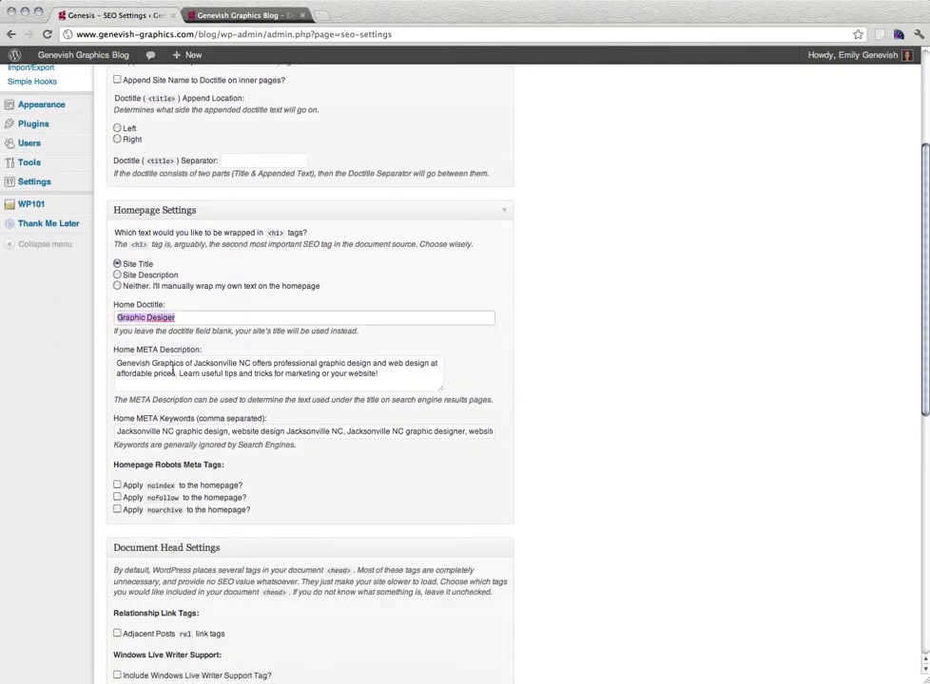
Highlight the Home META Keywords text, save the Genesis SEO settings and look over the homepage and doctitle options.
drag(159, 432, 333, 473)
scroll(352, 494, up, 5)
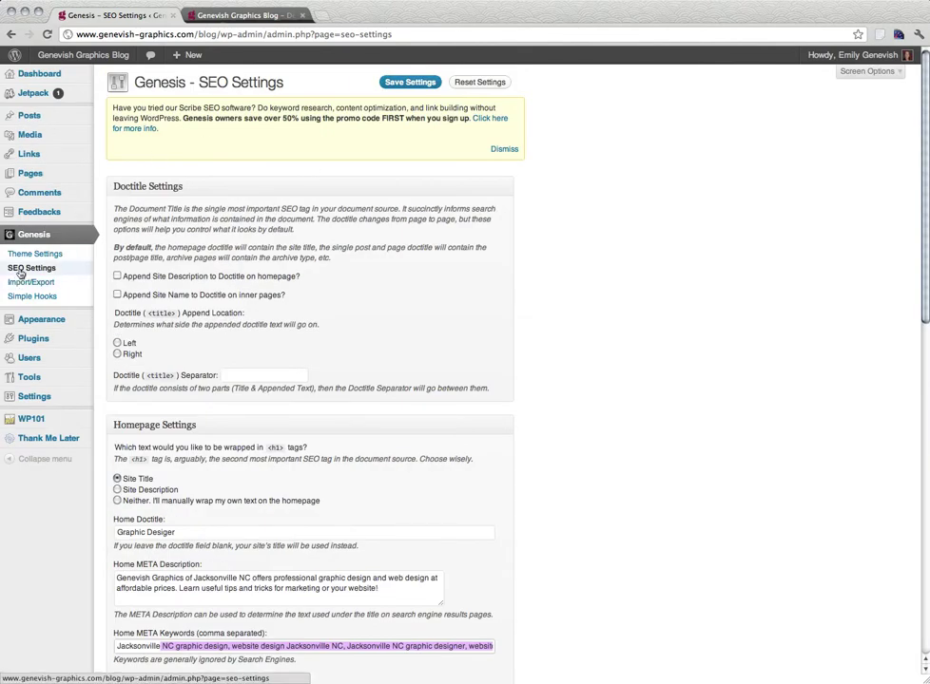
click(411, 83)
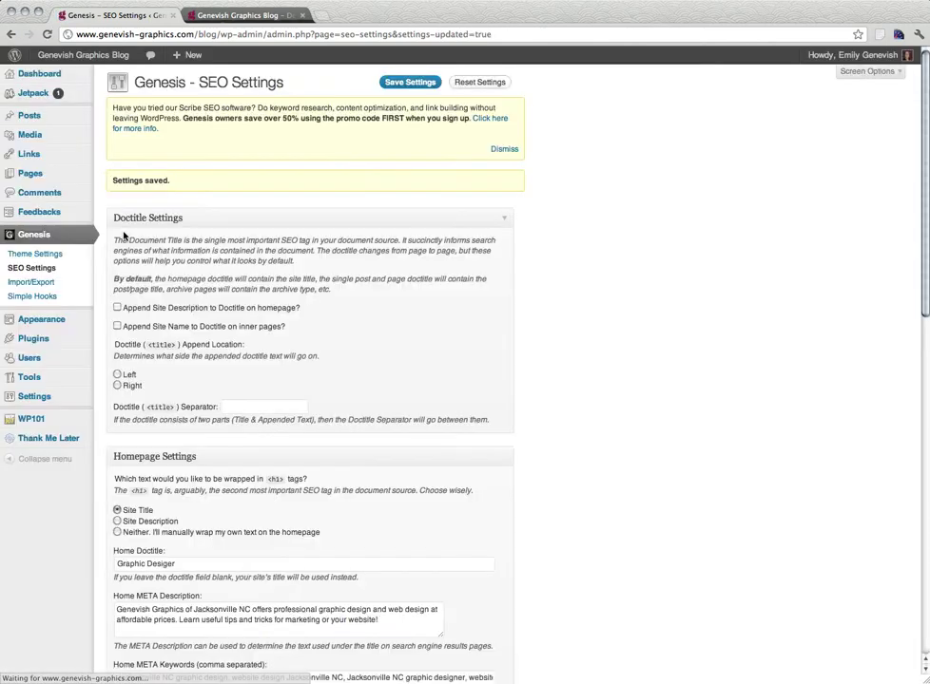
scroll(180, 209, down, 3)
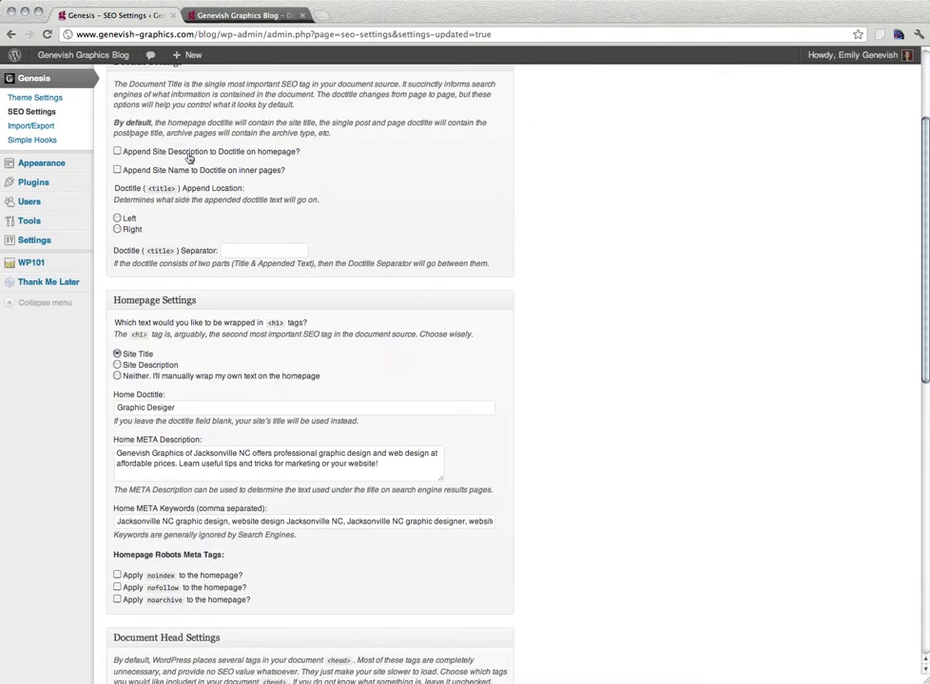
scroll(169, 159, up, 2)
Remove the Friends of Genevish Graphics item from the blog's navigation menu, save the menu and check the live blog's navigation.
mouse_move(59, 243)
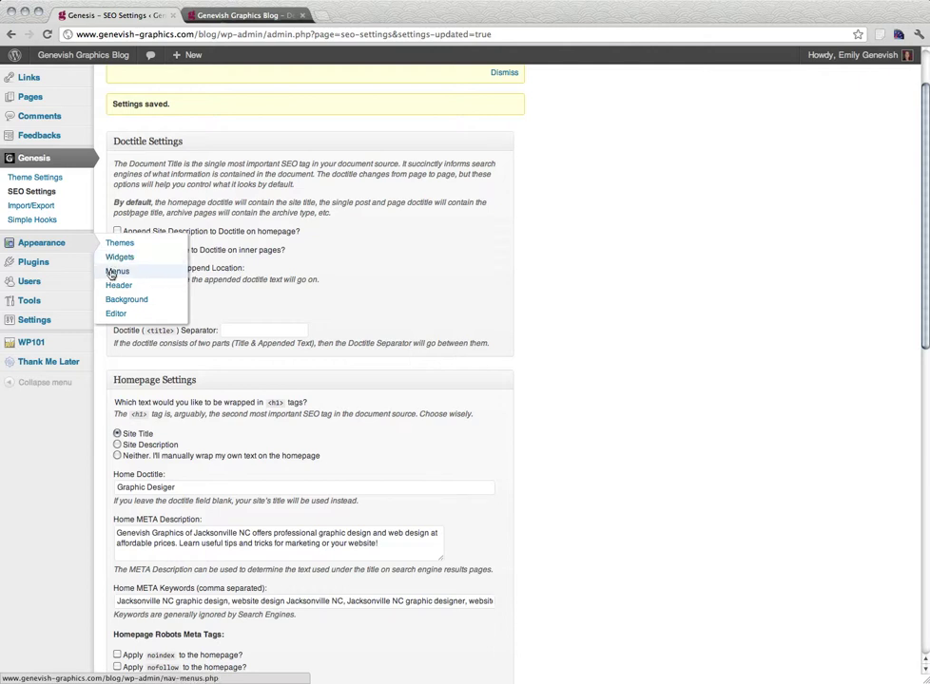
click(116, 272)
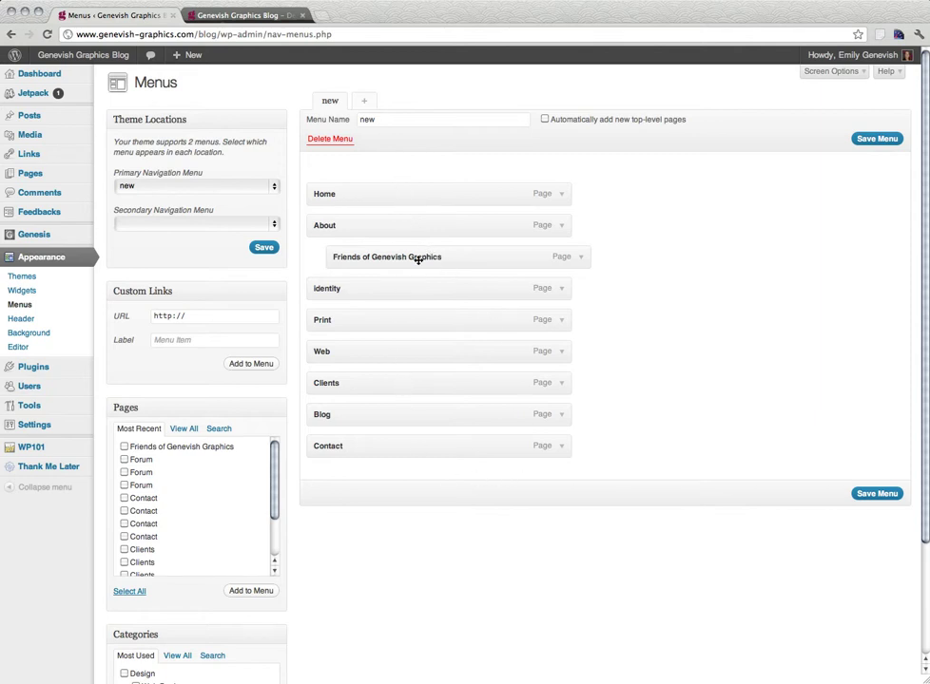
click(580, 257)
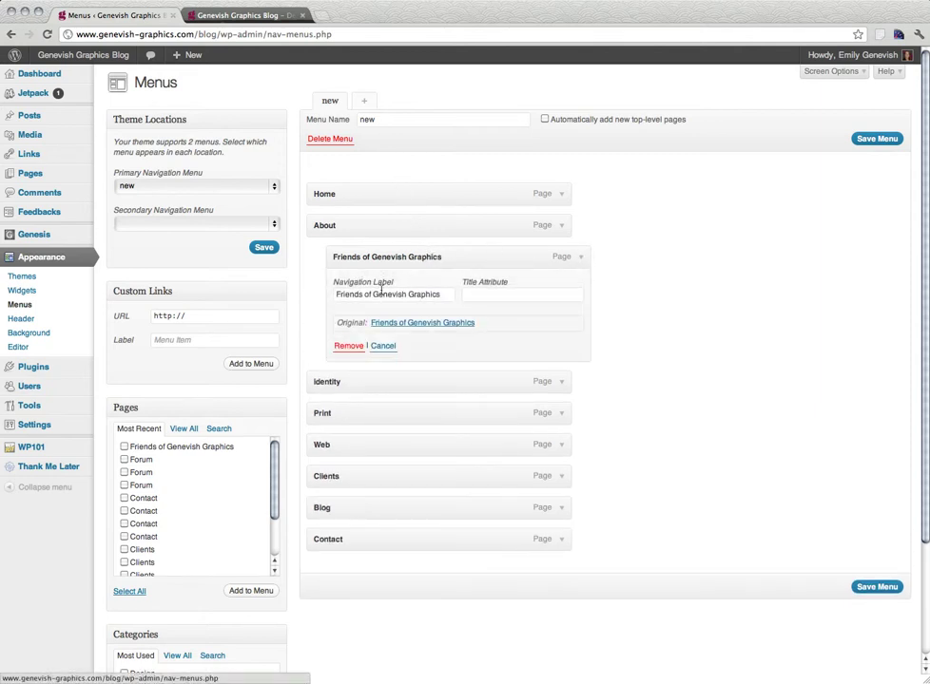
click(348, 347)
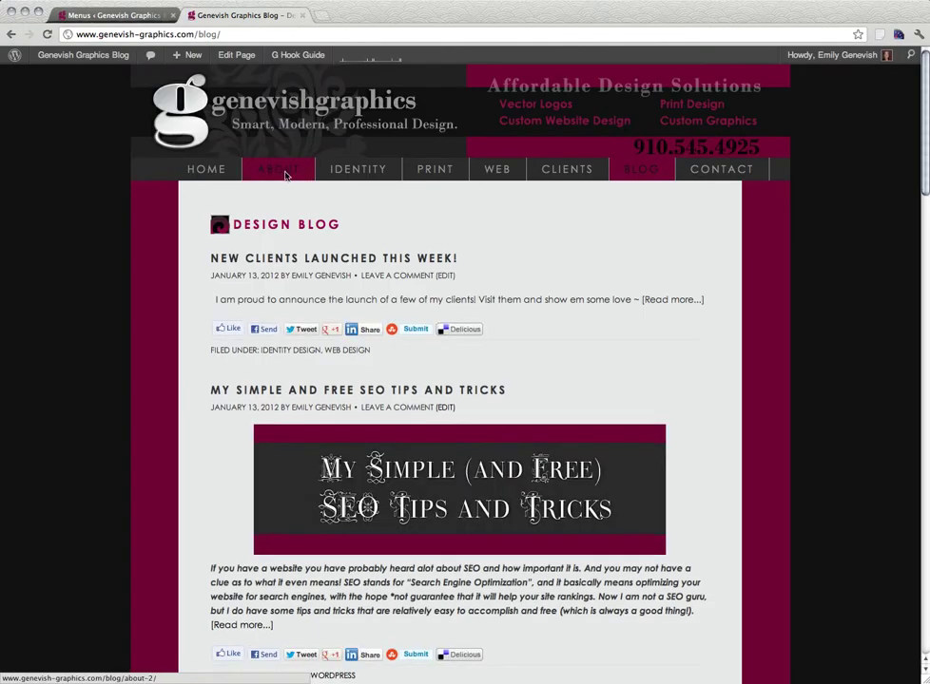
Return to the menu settings, add the Friends of Genevish Graphics page and nest it under About.
click(115, 15)
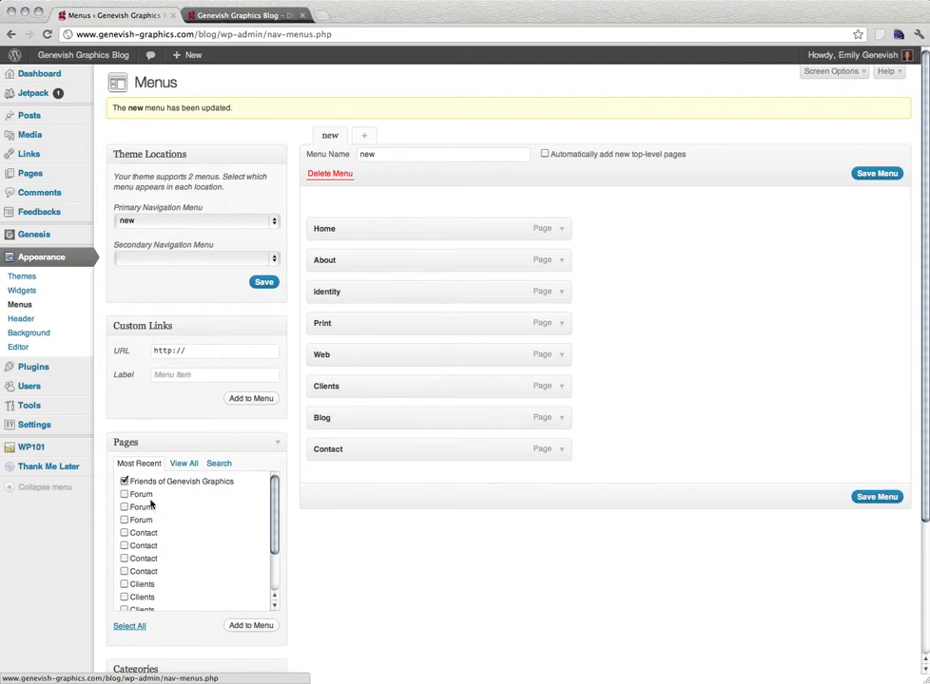
click(266, 627)
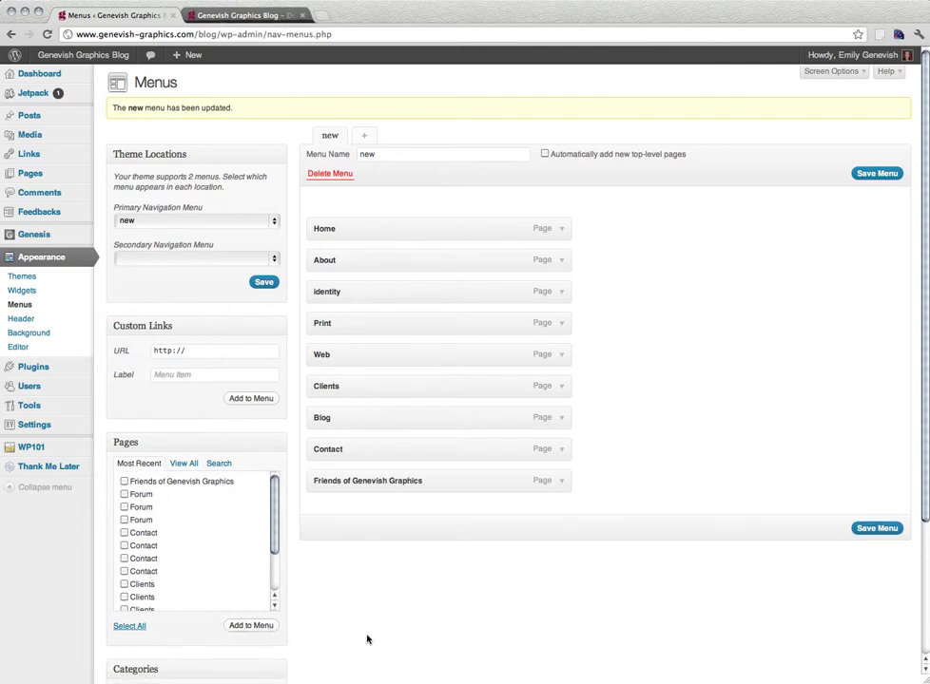
drag(400, 488, 431, 293)
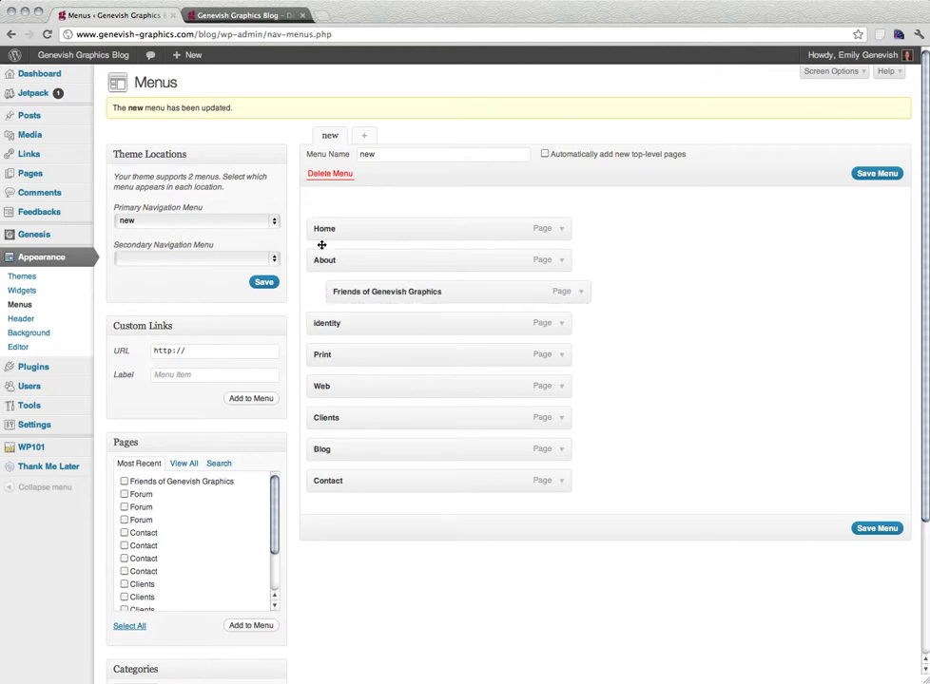
Nest a Forum page beneath Friends of Genevish Graphics, save the menu and check the About submenu on the live blog.
click(124, 494)
click(253, 627)
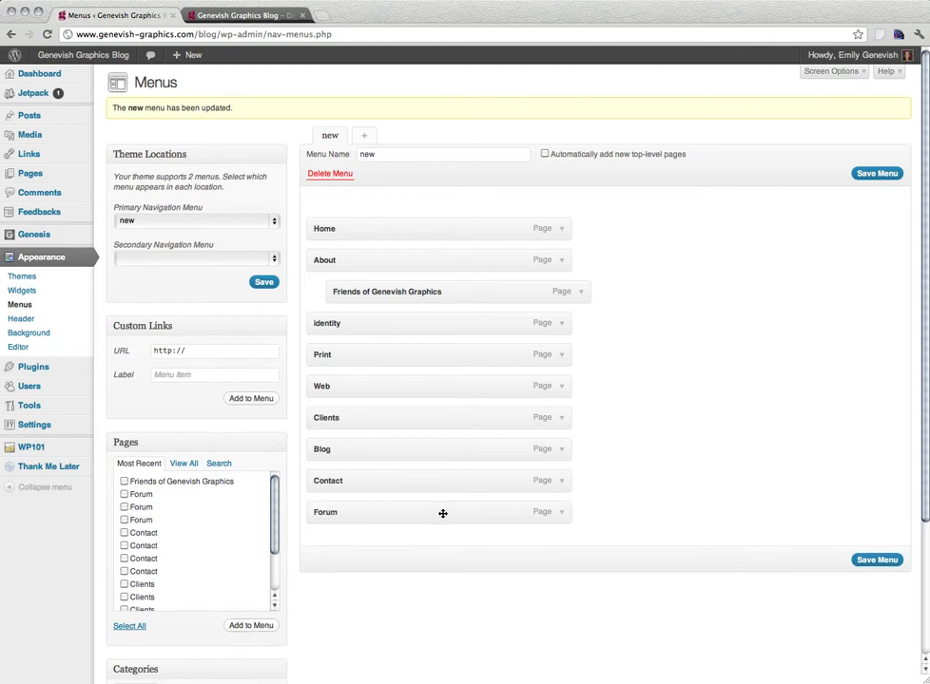
drag(442, 514, 490, 324)
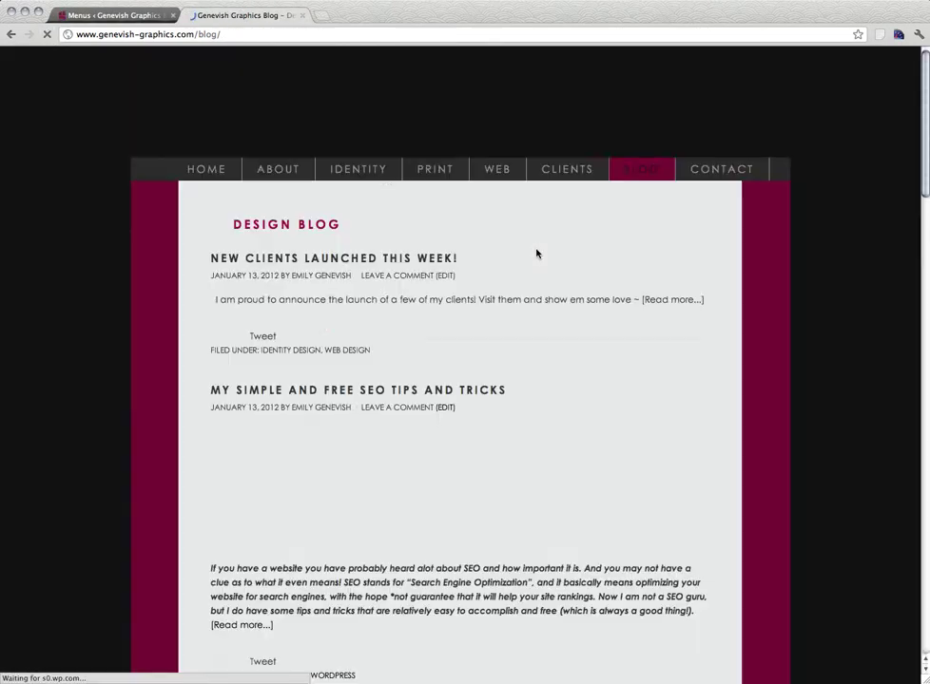
mouse_move(280, 169)
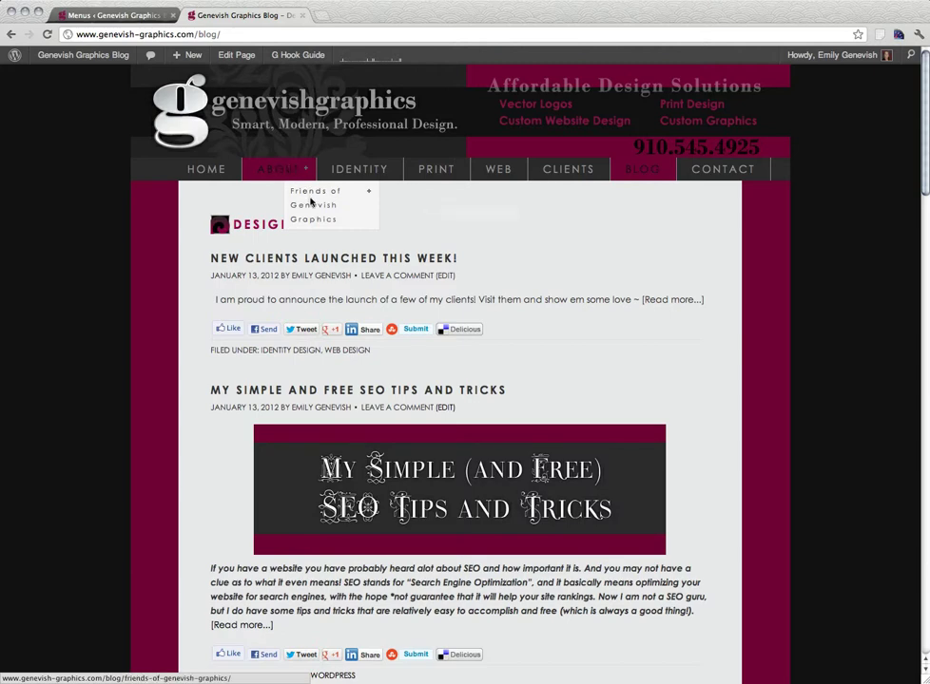
mouse_move(323, 204)
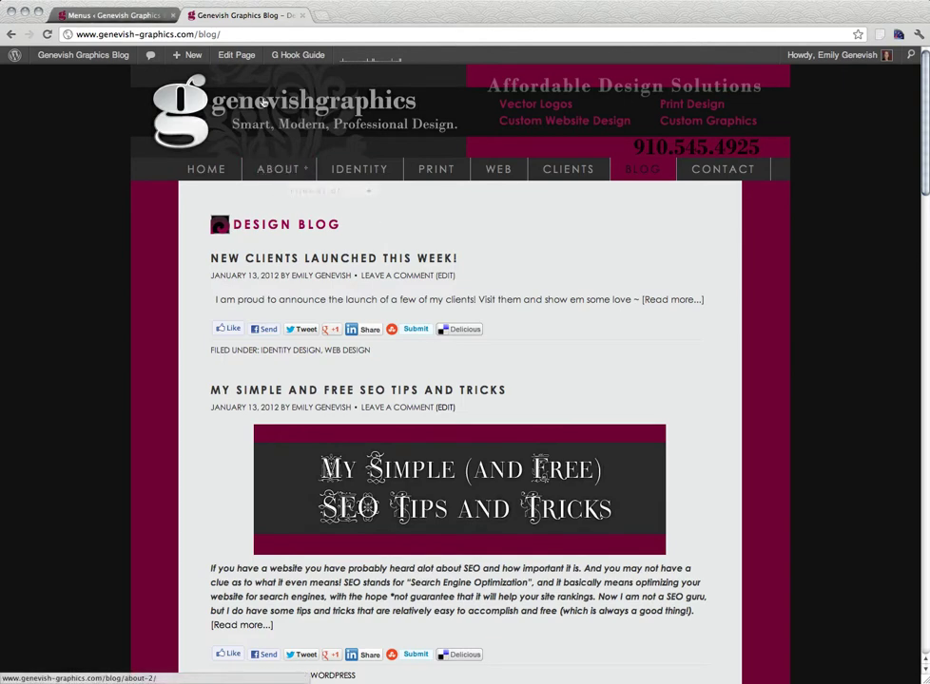
Return to the menu settings, remove the Forum and Friends of Genevish Graphics items and save the menu.
click(149, 16)
click(601, 324)
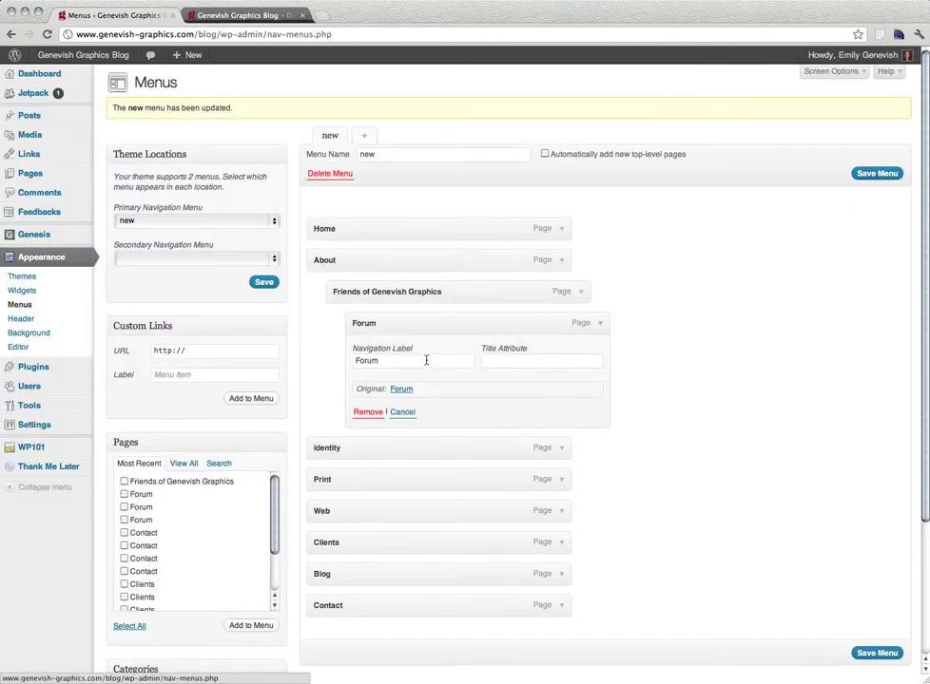
click(367, 412)
click(580, 292)
click(348, 380)
click(886, 173)
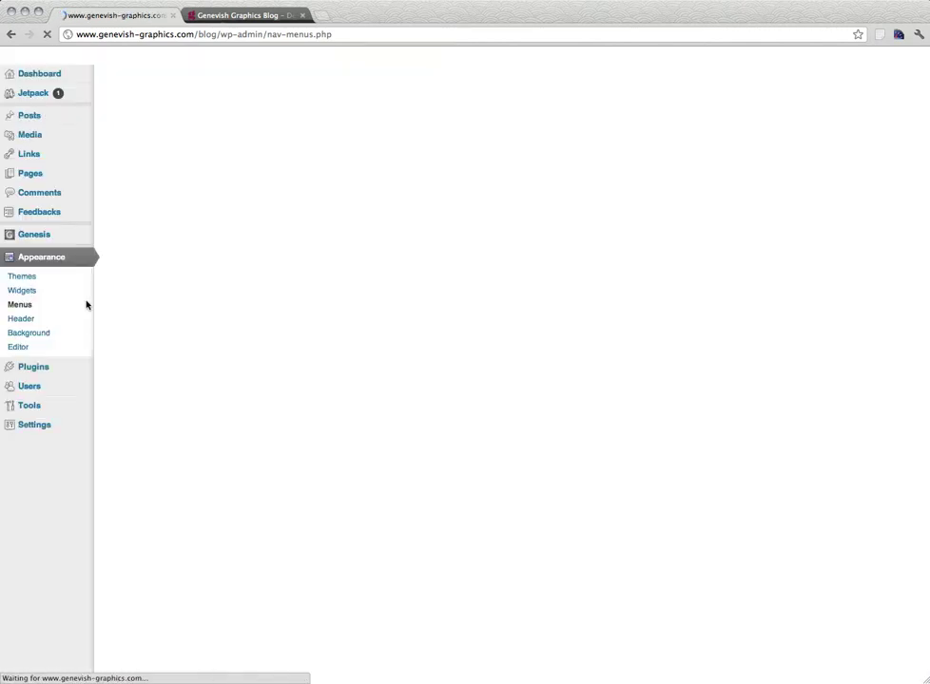
Open the installed plugins and examine the whole list from All in one Favicon to WP101.
mouse_move(46, 376)
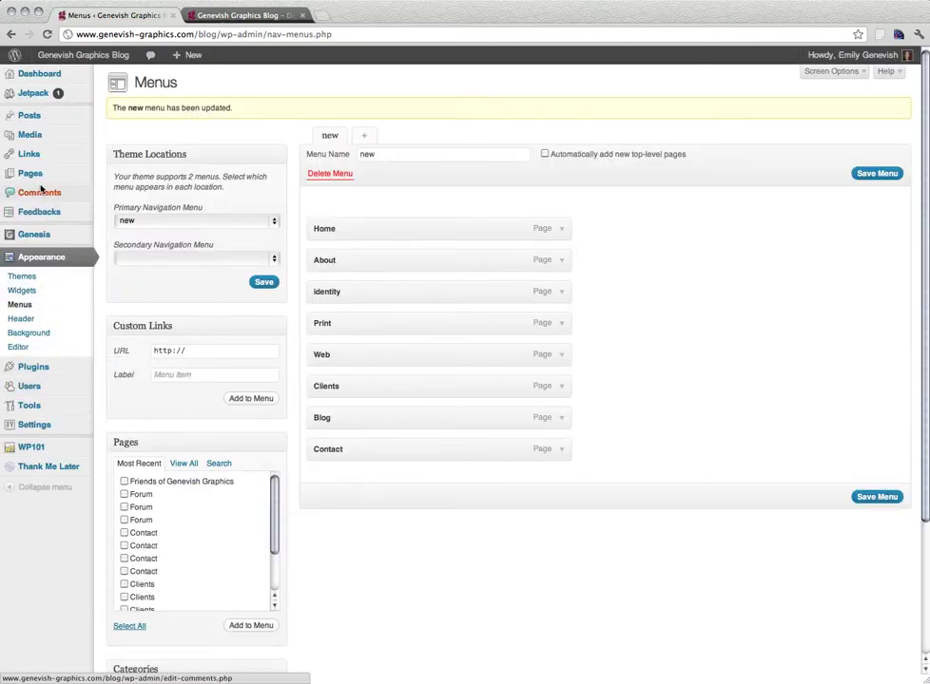
mouse_move(31, 410)
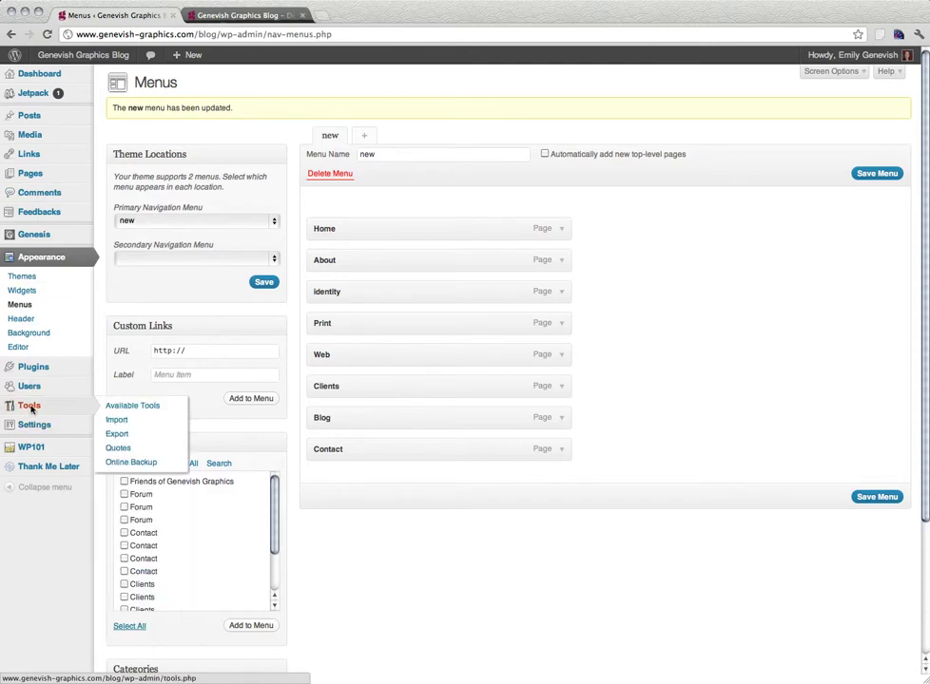
click(11, 370)
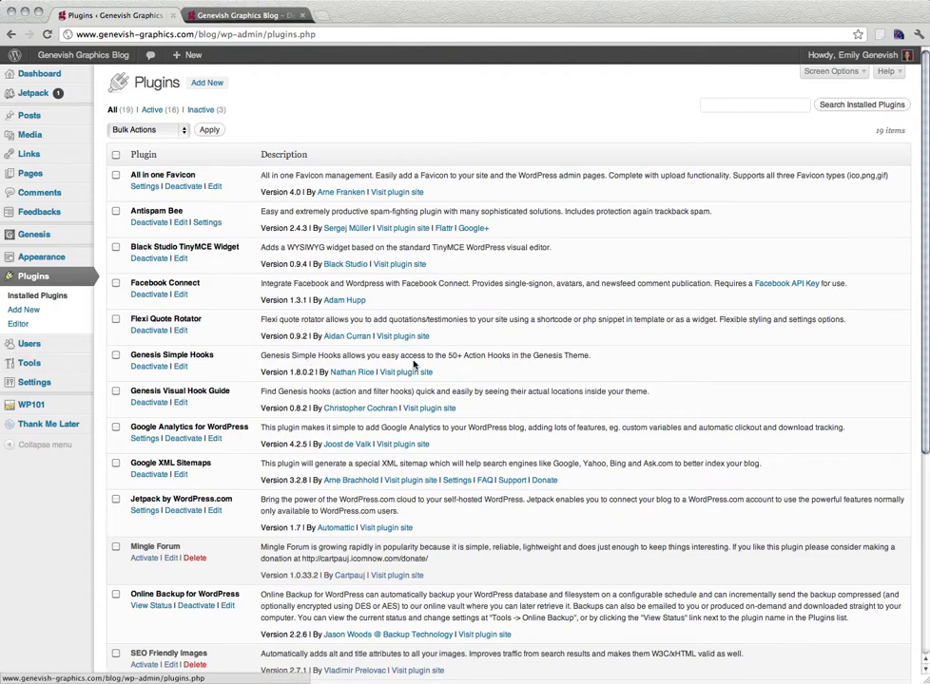
scroll(415, 364, down, 10)
scroll(381, 286, up, 10)
scroll(344, 209, down, 10)
scroll(338, 309, up, 10)
scroll(325, 309, down, 3)
scroll(325, 309, down, 10)
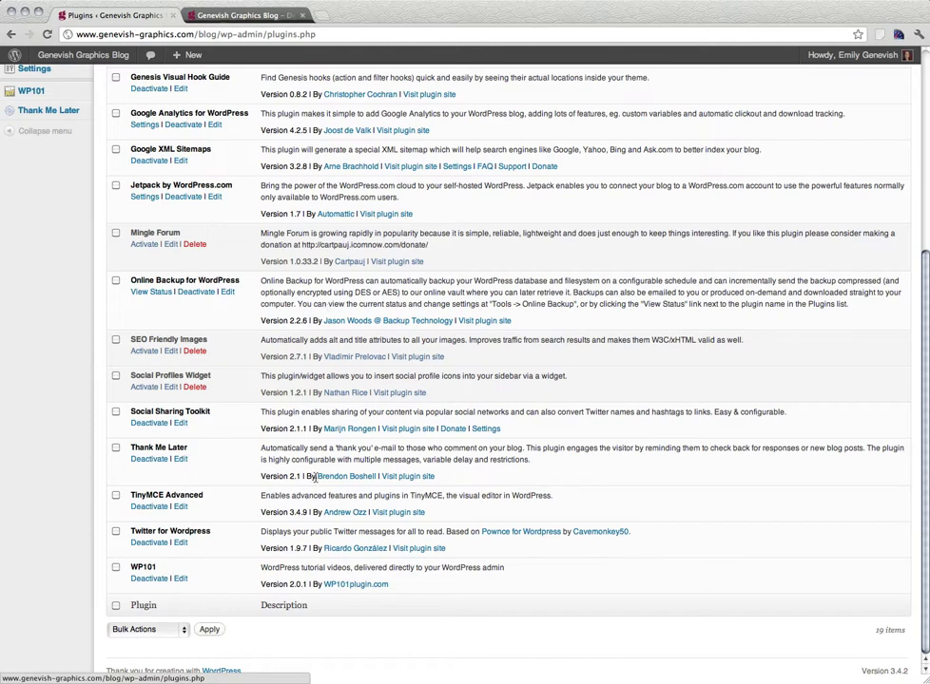
Examine the Google Analytics for WordPress and Facebook Connect entries in the plugin list, highlighting their names.
scroll(316, 477, up, 12)
scroll(182, 372, down, 2)
drag(141, 386, 221, 386)
scroll(308, 463, up, 2)
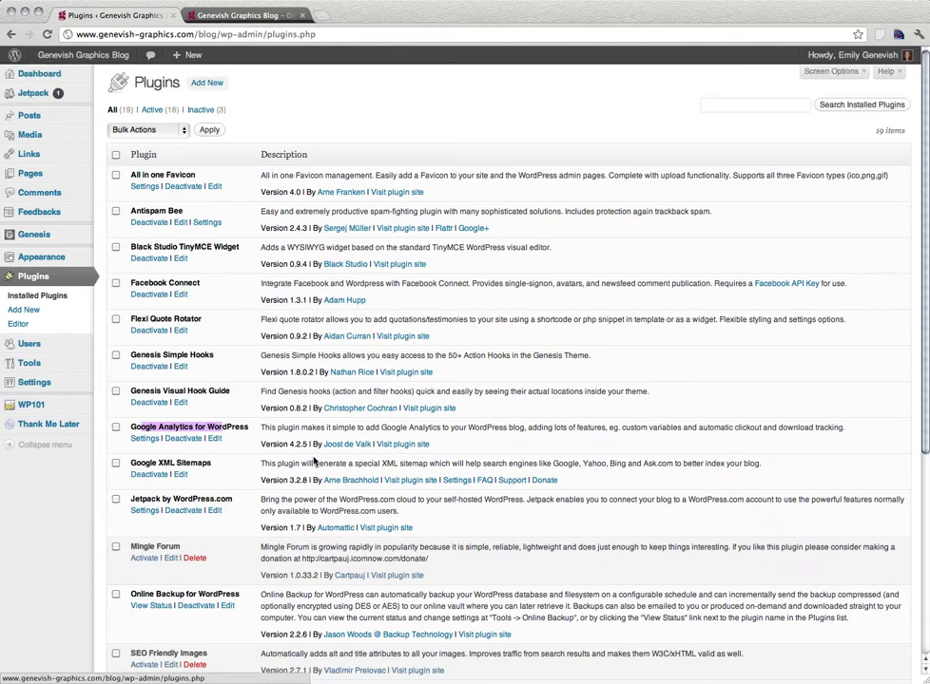
click(222, 335)
scroll(222, 335, up, 1)
drag(131, 285, 214, 286)
scroll(212, 335, down, 5)
scroll(156, 242, down, 4)
scroll(236, 504, up, 9)
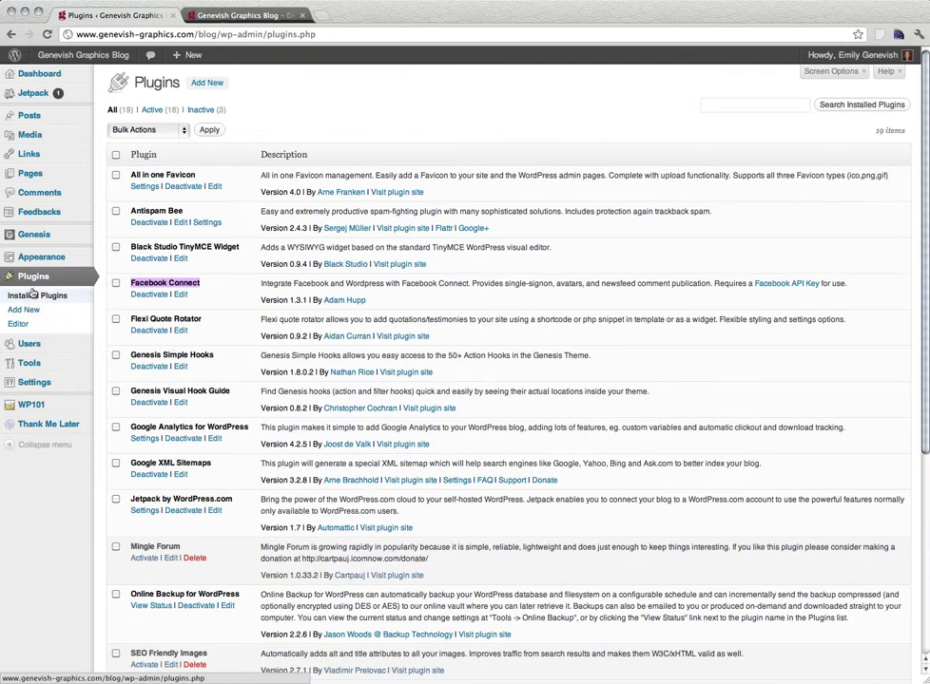
Open the list of all users and highlight the role of the admin account.
mouse_move(34, 346)
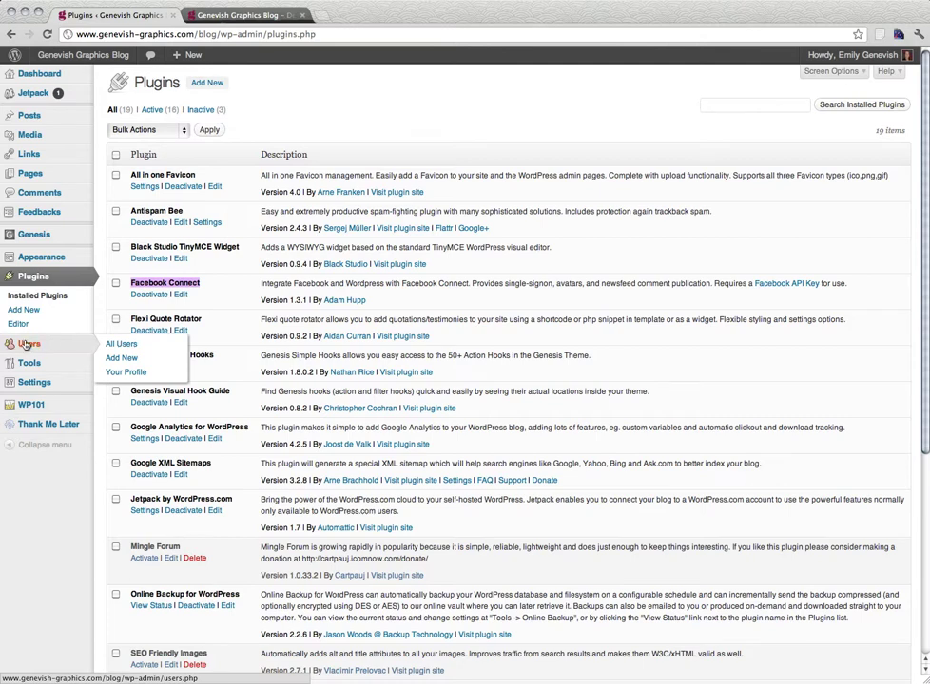
click(25, 345)
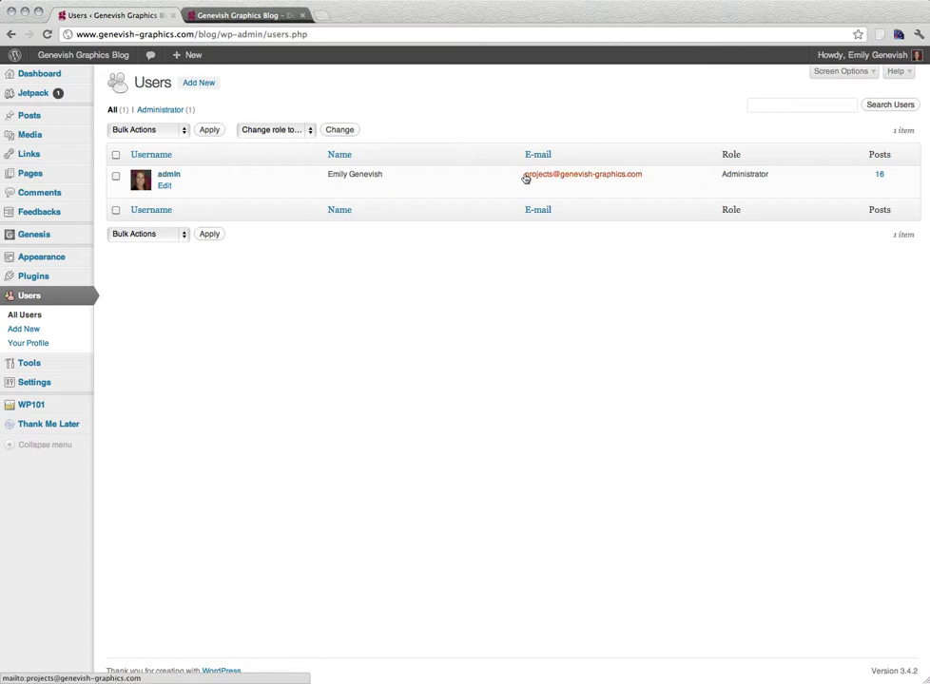
double_click(730, 177)
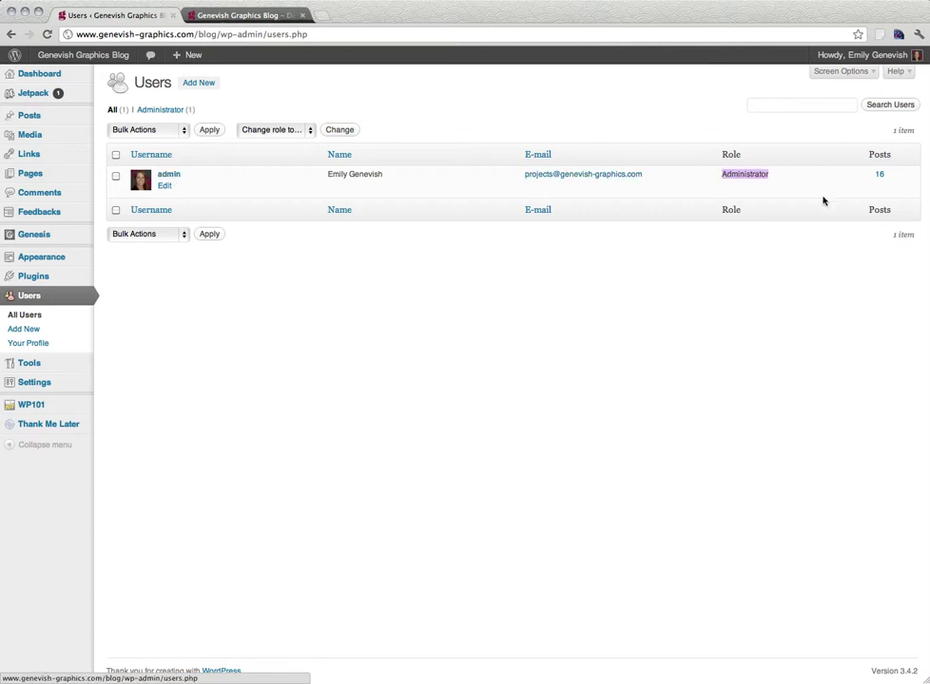
Open the admin user's profile, highlight the first name and compare it with the author name on the live blog.
click(175, 174)
scroll(359, 388, down, 5)
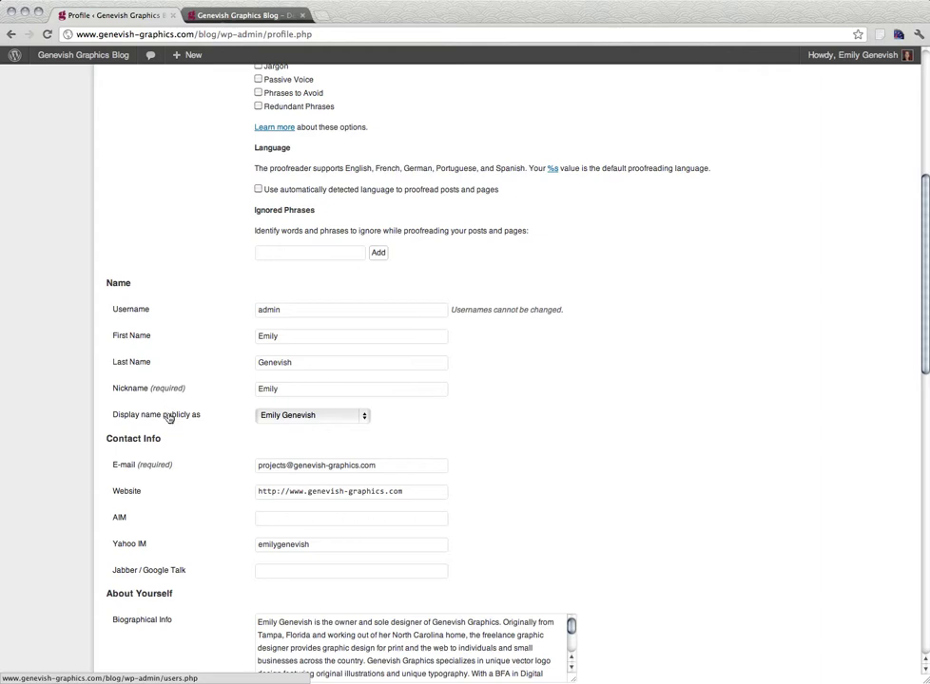
drag(257, 336, 367, 334)
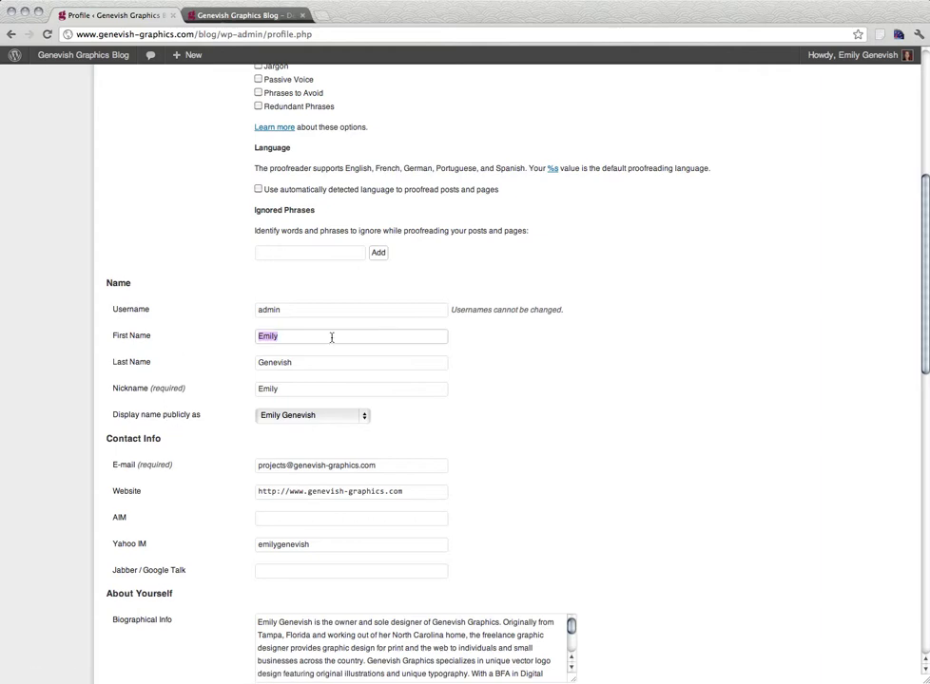
click(223, 15)
key(ctrl+shift+Tab)
Set the profile's public display name to the first name only and update the profile.
click(292, 418)
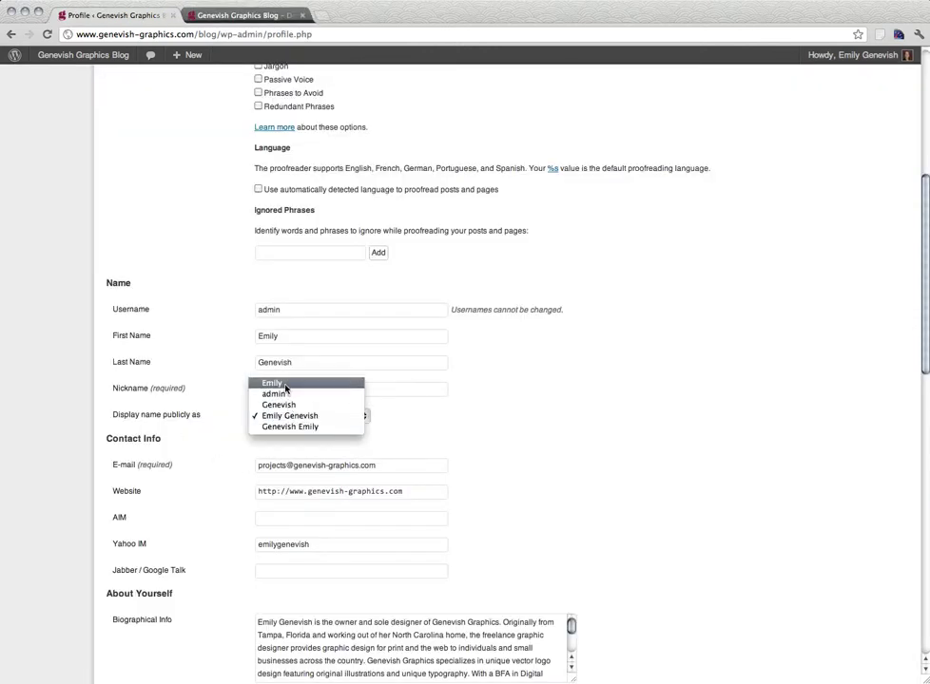
click(284, 384)
scroll(137, 494, down, 15)
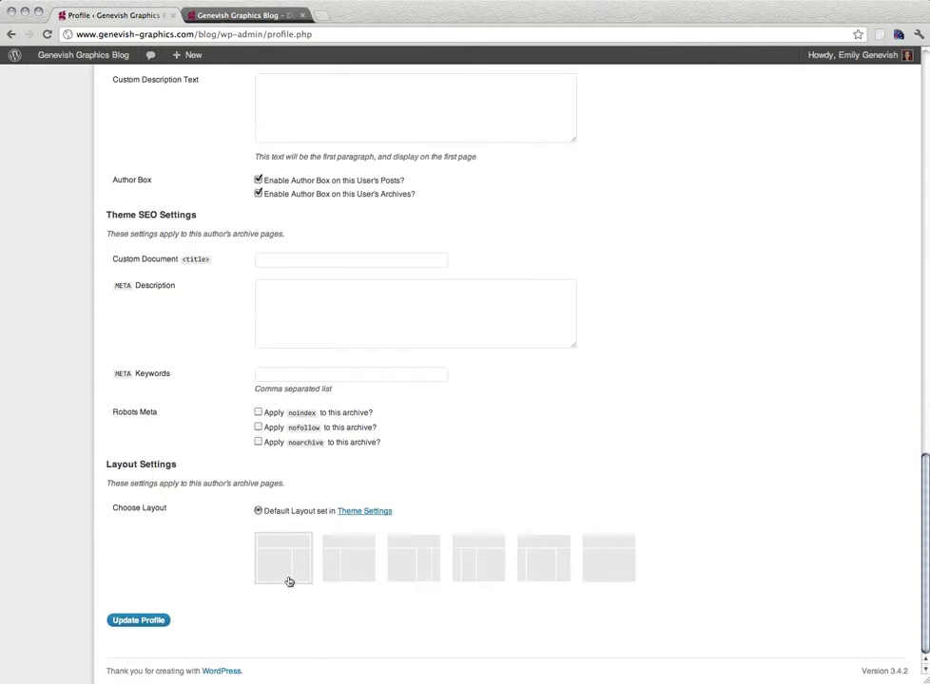
click(140, 623)
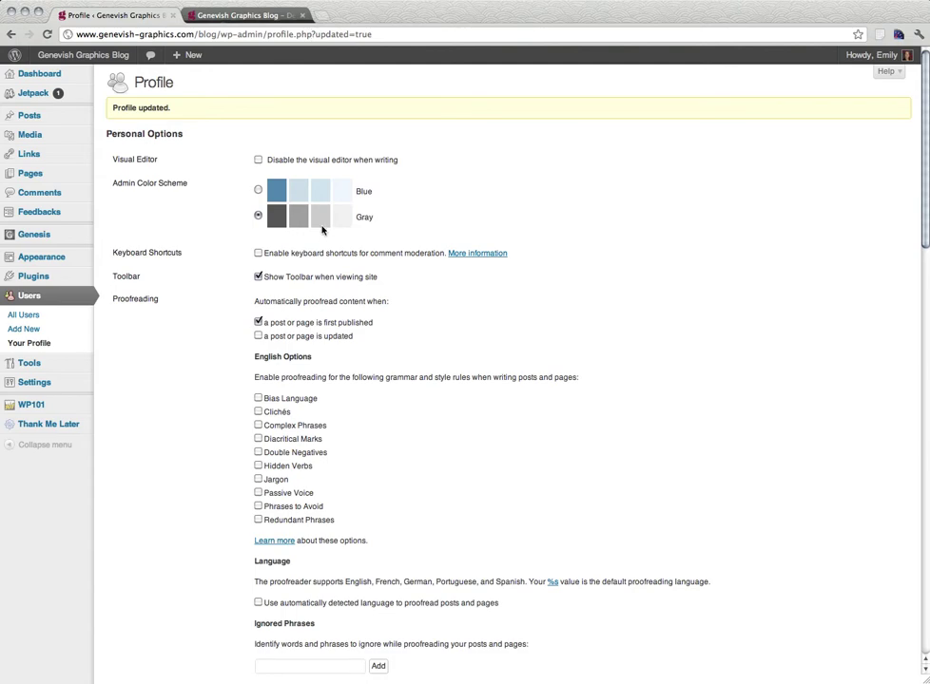
Reload the live blog to check the author name on the posts, and return to the profile page.
click(242, 15)
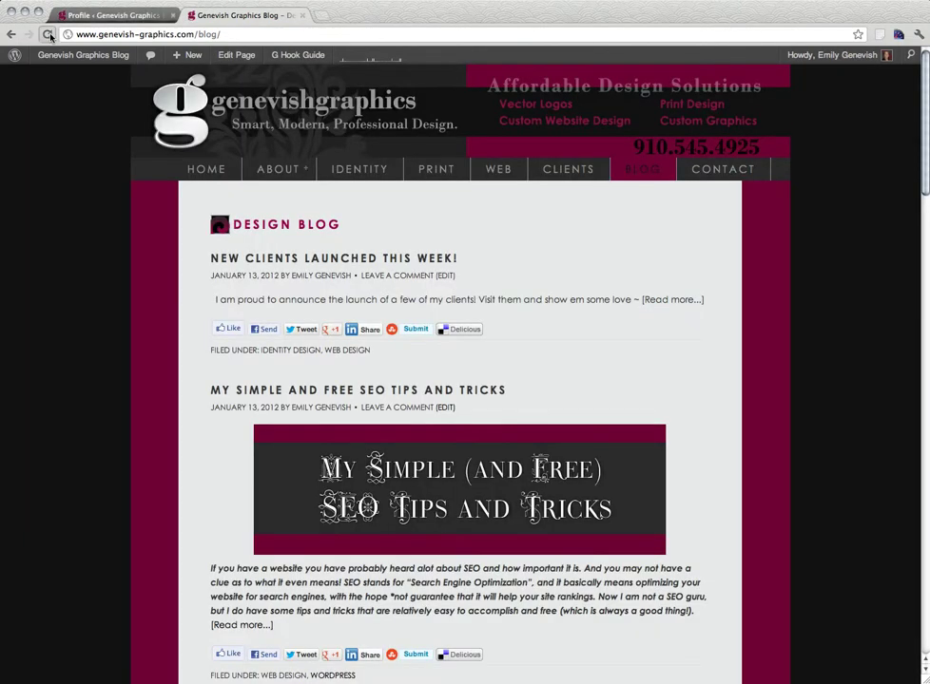
click(49, 35)
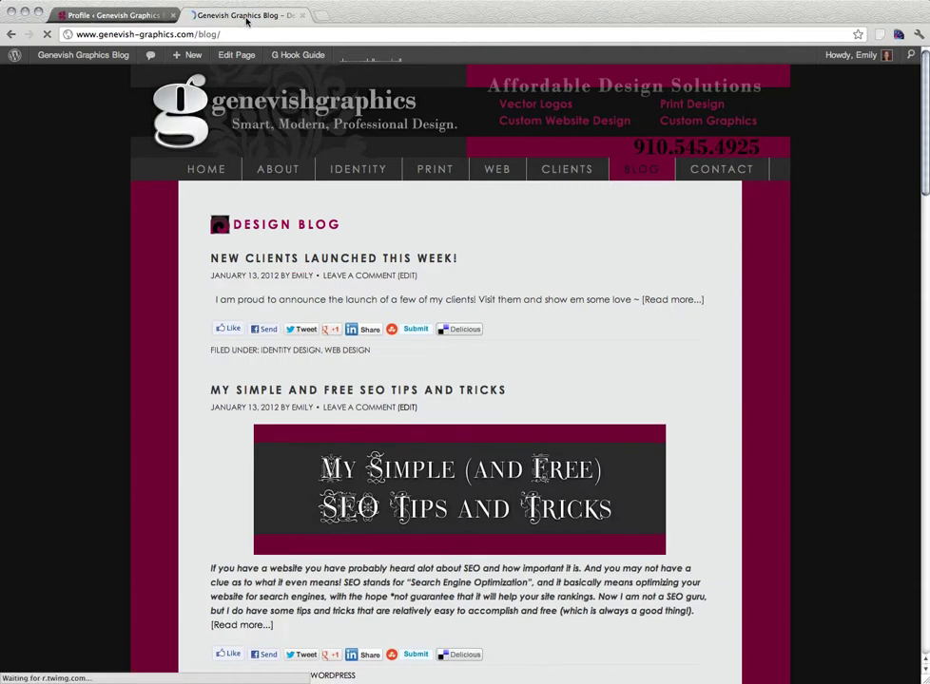
click(141, 15)
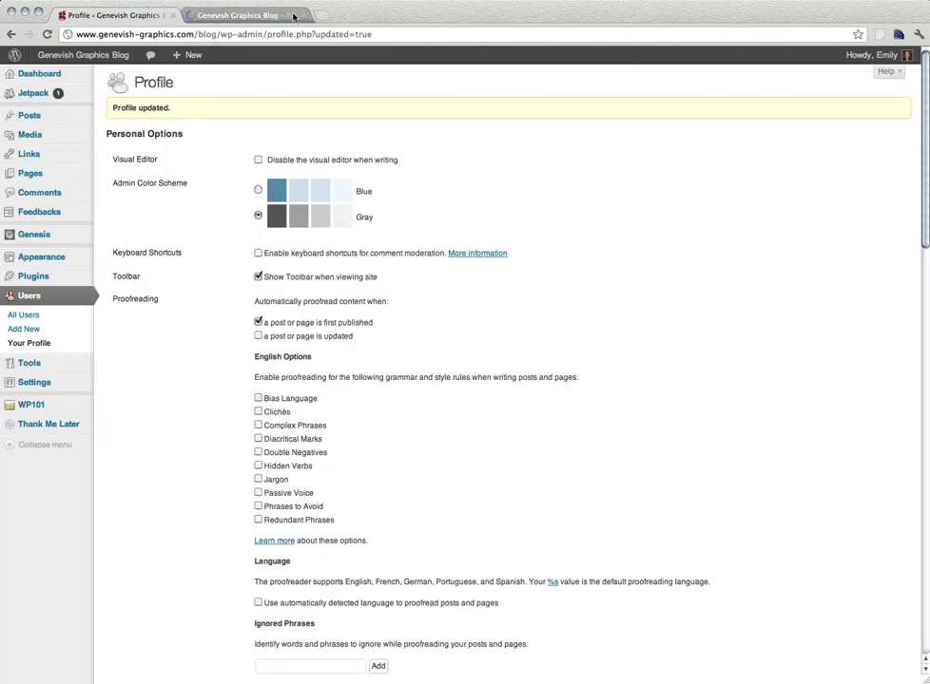
mouse_move(38, 391)
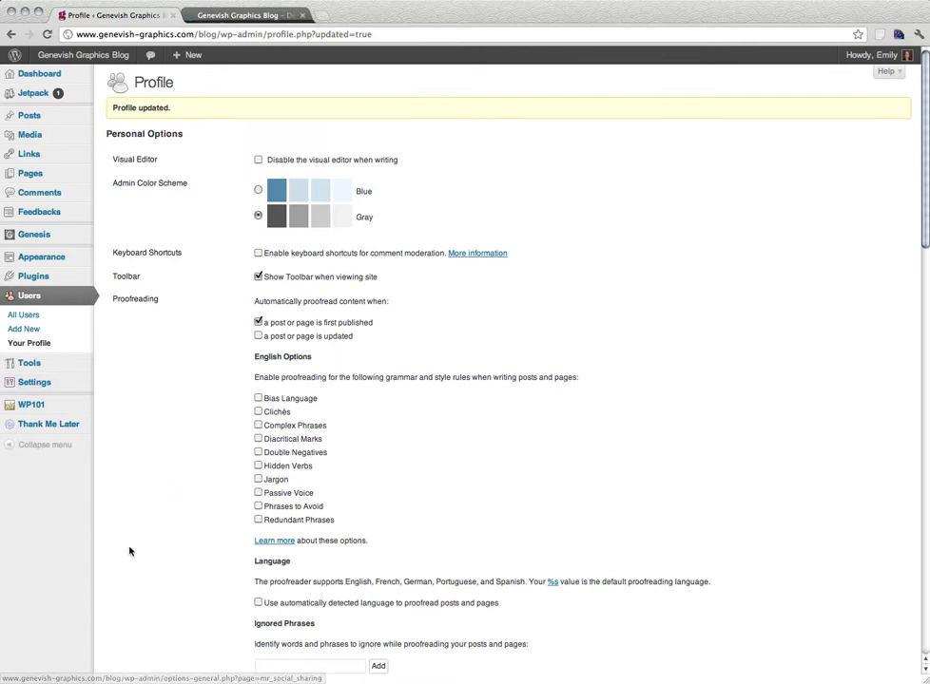
mouse_move(99, 384)
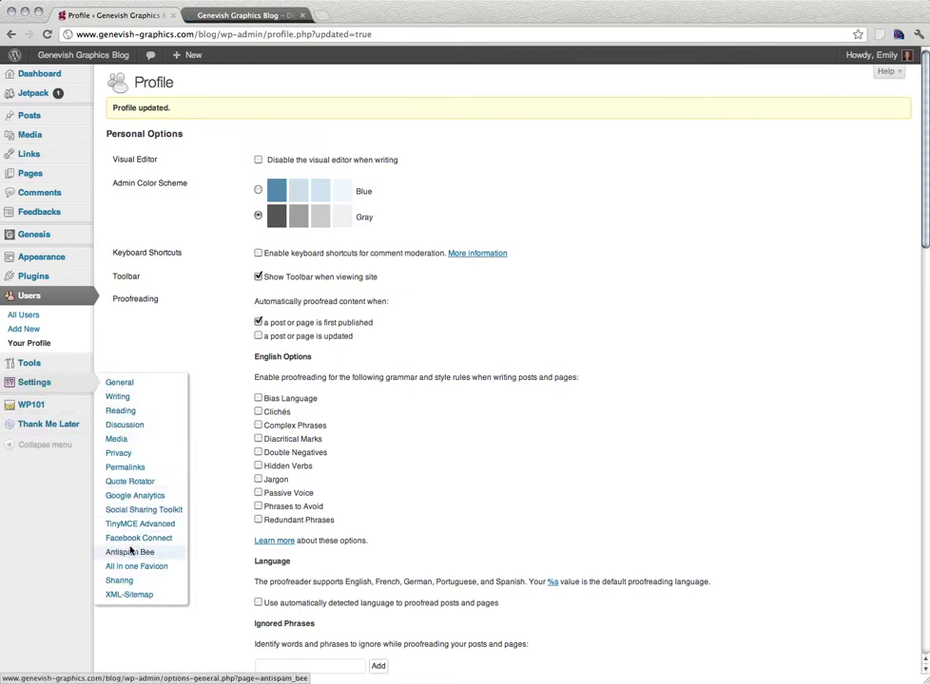